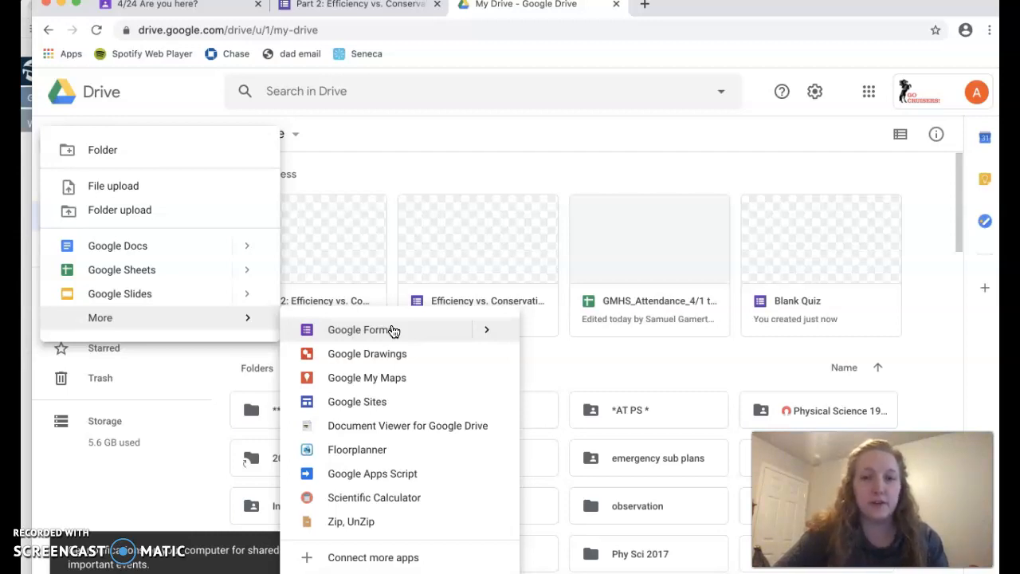
Step: Create a new Google Form and title it "Attendance 4/24"
{"action": "left_click", "coordinate": [392, 329]}
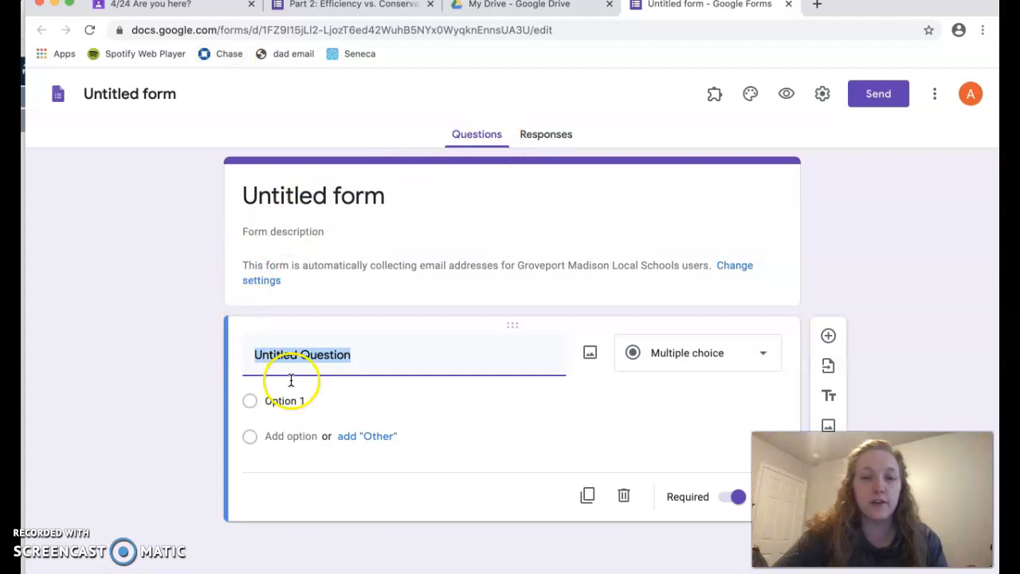
{"action": "left_click", "coordinate": [393, 196]}
{"action": "type", "text": "Attendance 4/24"}
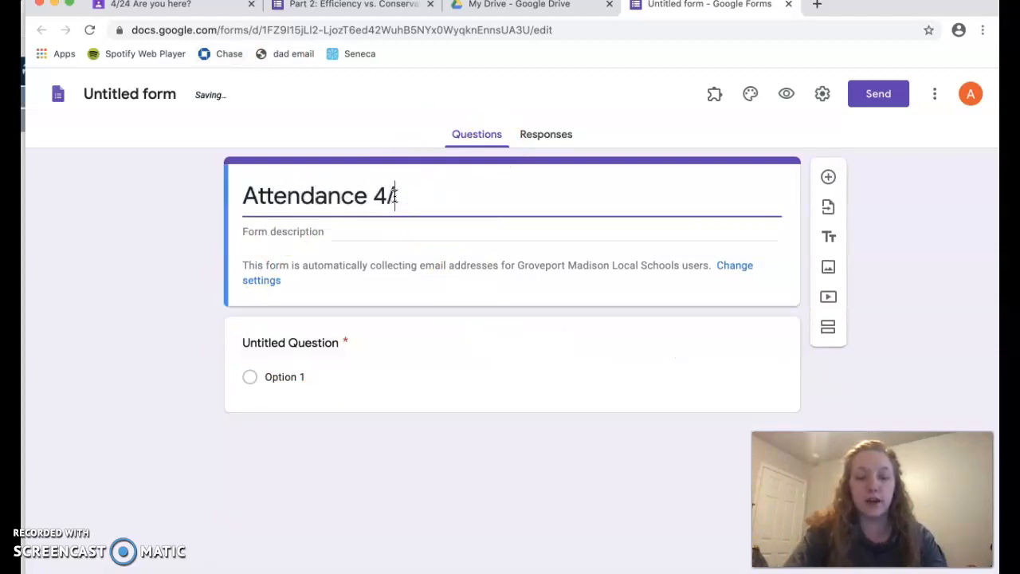
Step: Enter "INSTRUCTIONS FOR THE DAY" as the form description
{"action": "left_click", "coordinate": [319, 342]}
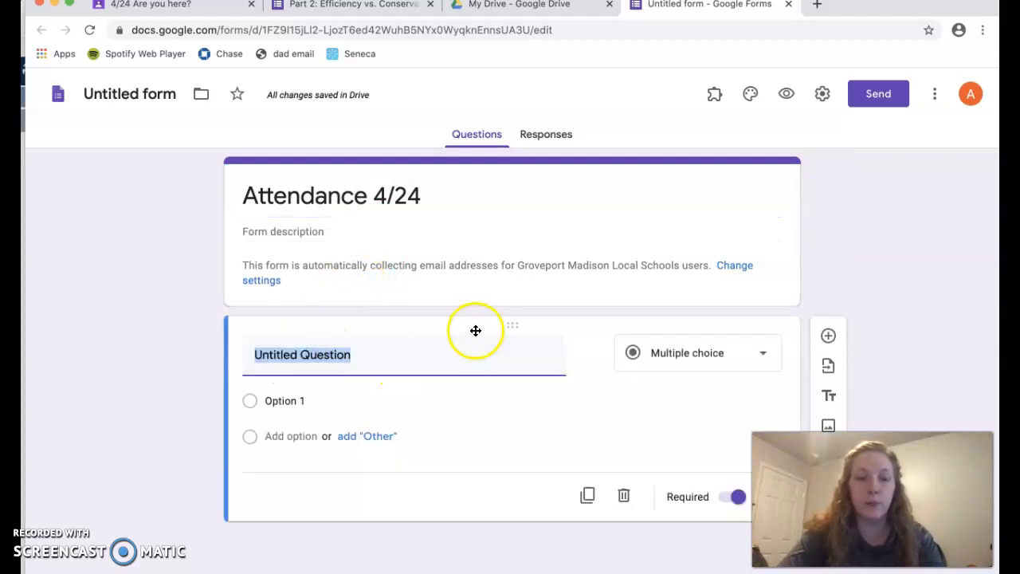
{"action": "left_click", "coordinate": [378, 230]}
{"action": "type", "text": "INSTRUCTIONS FO"}
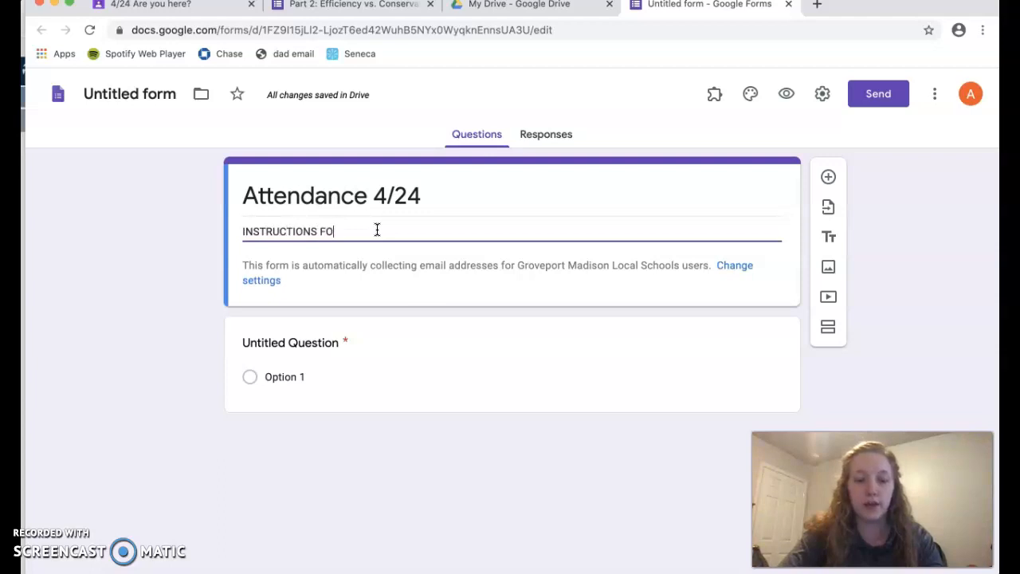
{"action": "type", "text": "R THE DAY"}
Step: Fill in the first multiple-choice question with the text "Are you here ?" and Yes as its only answer option
{"action": "left_click", "coordinate": [319, 344]}
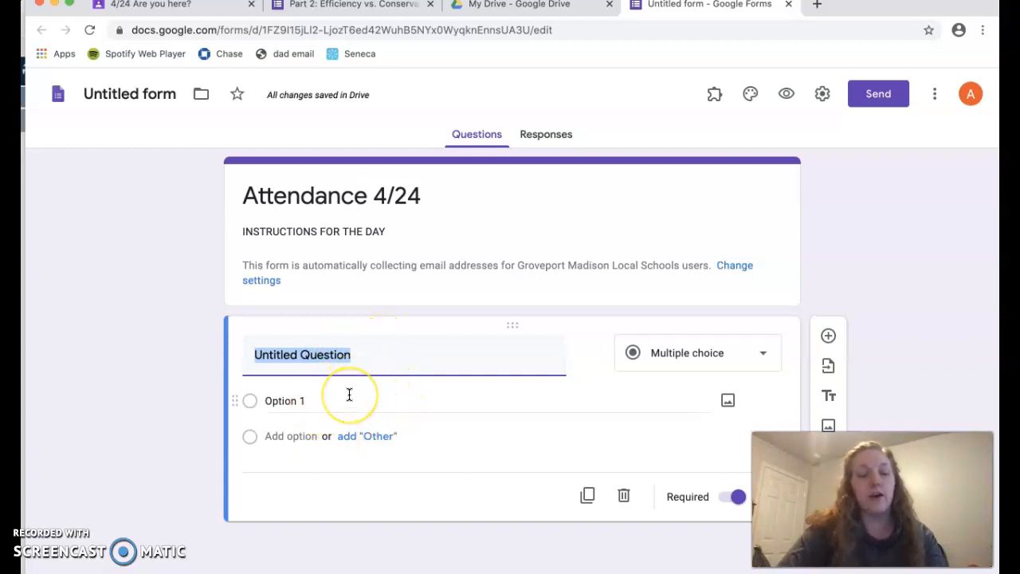
{"action": "type", "text": "At"}
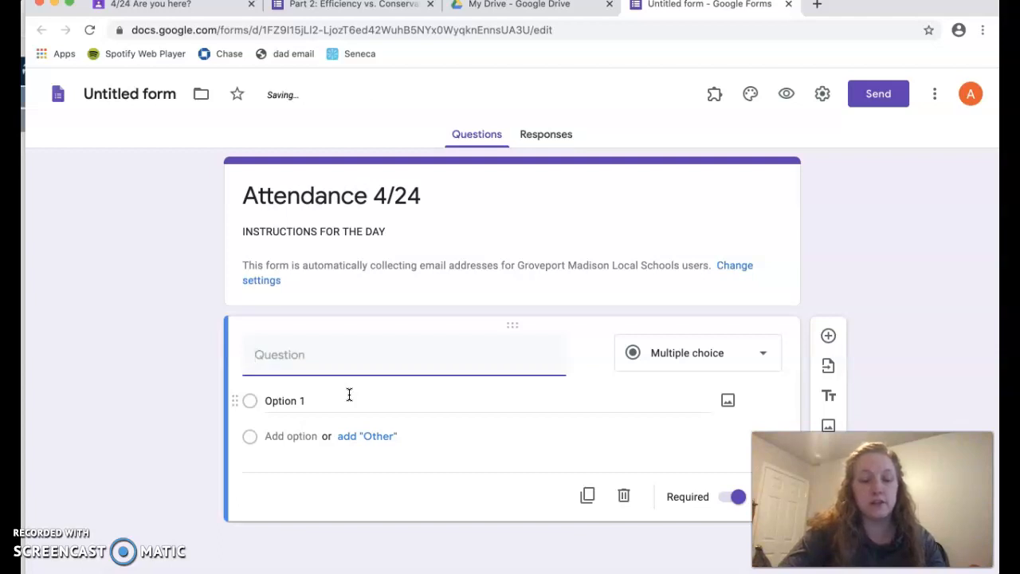
{"action": "type", "text": "Are you here ?"}
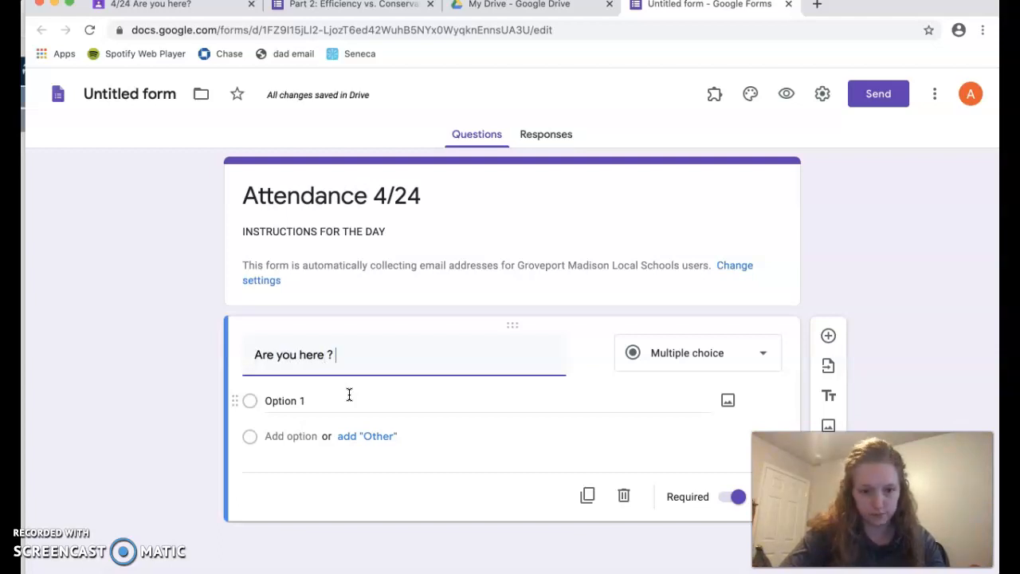
{"action": "left_click", "coordinate": [318, 401]}
{"action": "type", "text": "Yes No Maybe"}
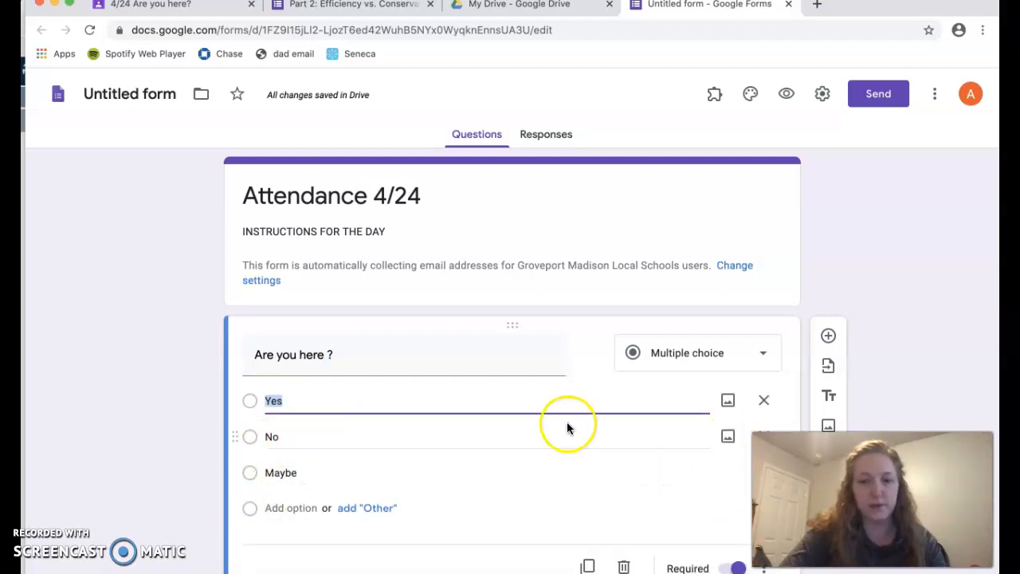
{"action": "left_click_drag", "start_coordinate": [900, 16], "coordinate": [862, 6]}
{"action": "left_click", "coordinate": [728, 472]}
{"action": "left_click", "coordinate": [726, 437]}
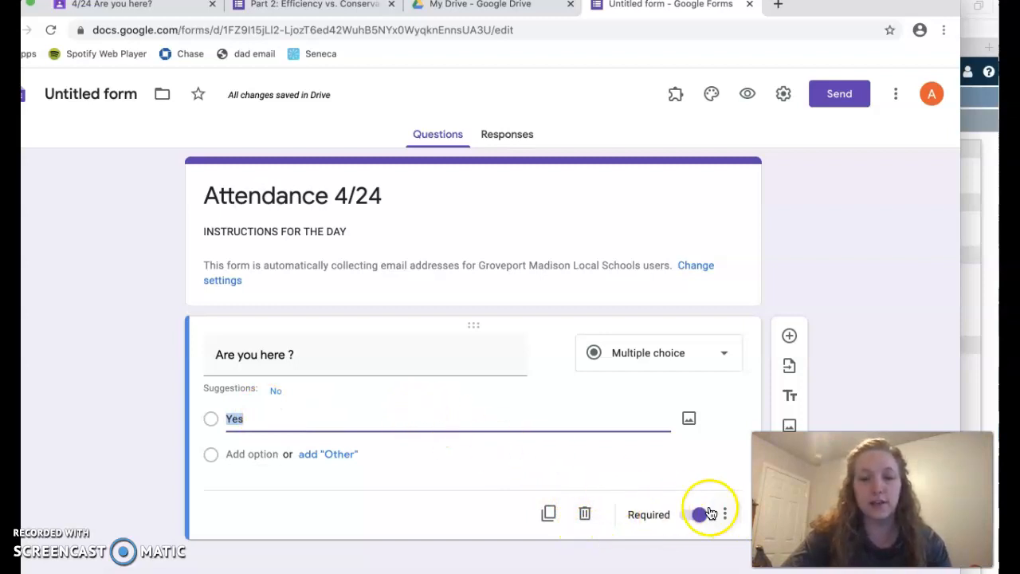
Step: Add a second multiple-choice question reading "QUESTION OF THE DAY"
{"action": "left_click", "coordinate": [788, 337]}
{"action": "type", "text": "QUESTION OF DTH"}
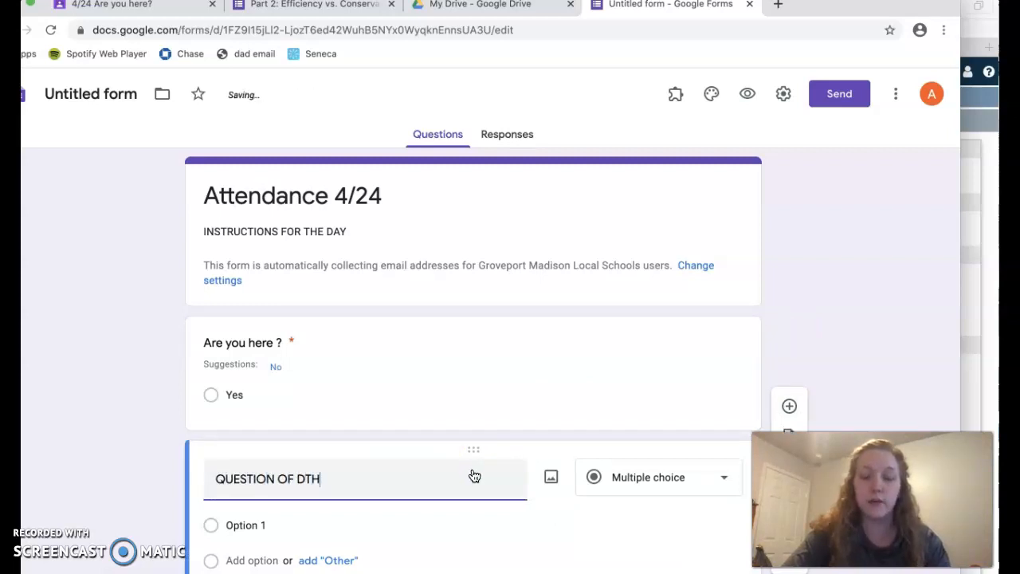
{"action": "key", "text": "BackSpace"}
{"action": "key", "text": "BackSpace"}
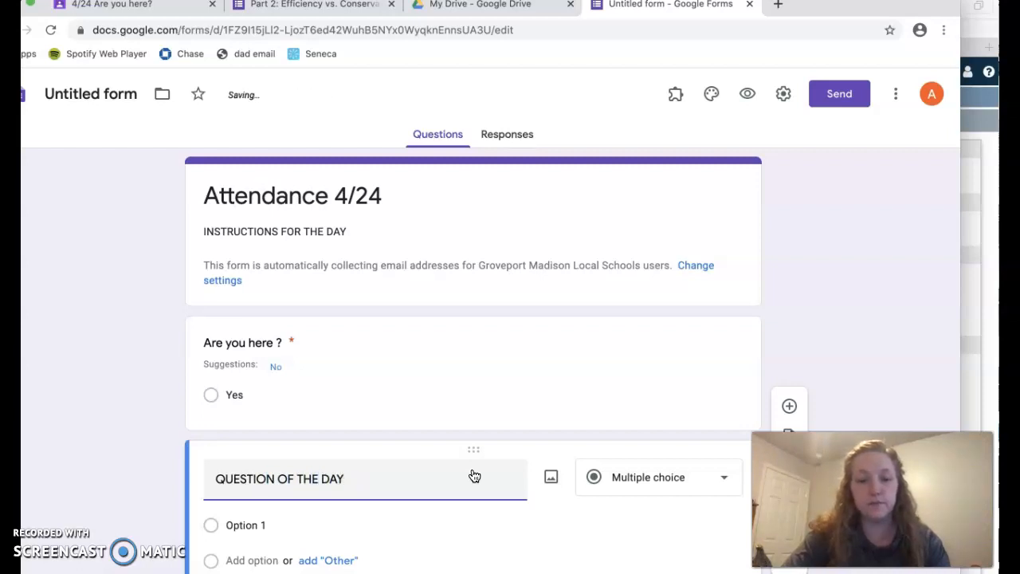
Step: Give the "QUESTION OF THE DAY" question the answer options A, B, C and D
{"action": "left_click", "coordinate": [402, 524]}
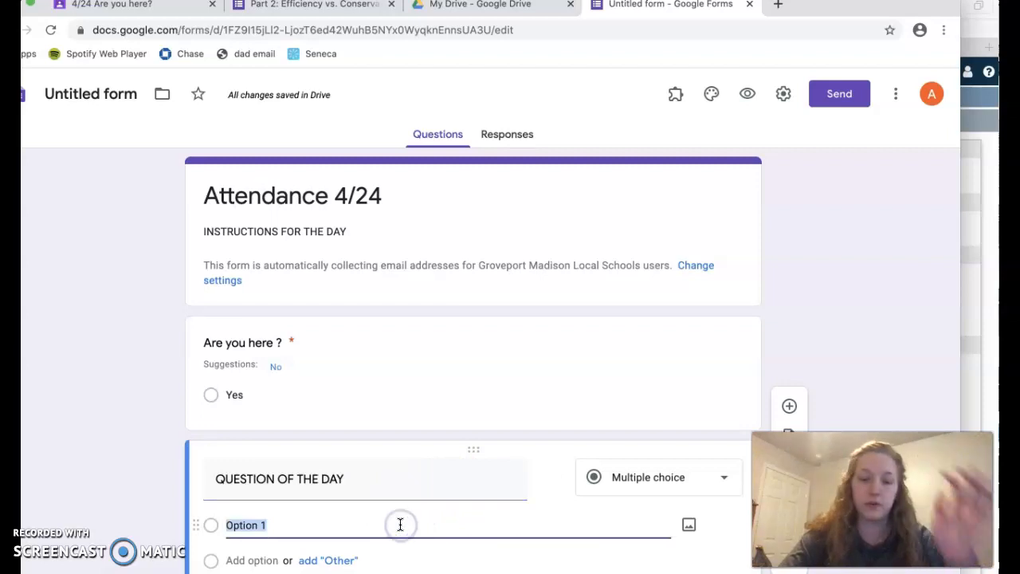
{"action": "type", "text": "A"}
{"action": "key", "text": "Return"}
{"action": "type", "text": "A"}
{"action": "type", "text": "B"}
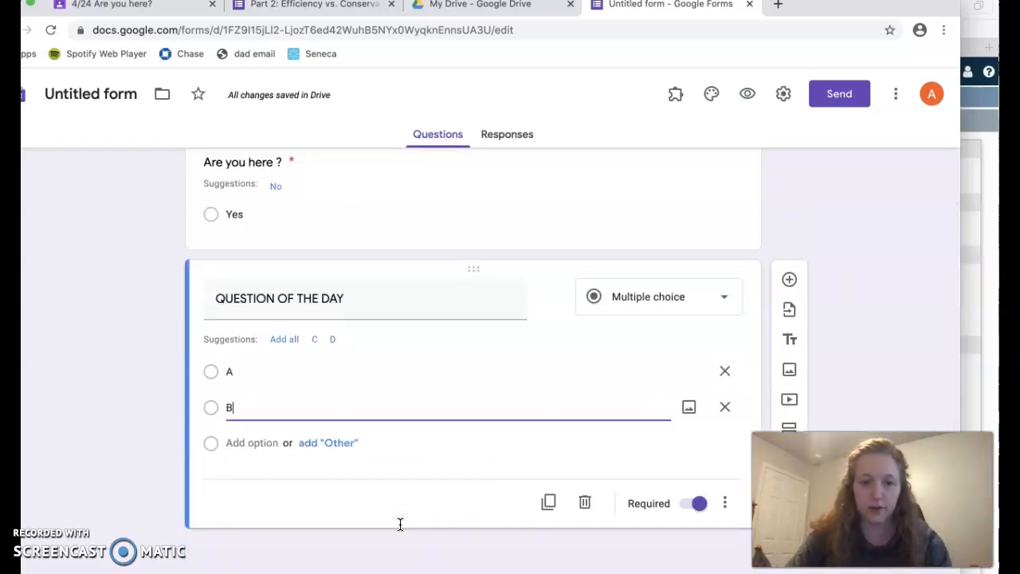
{"action": "key", "text": "Return"}
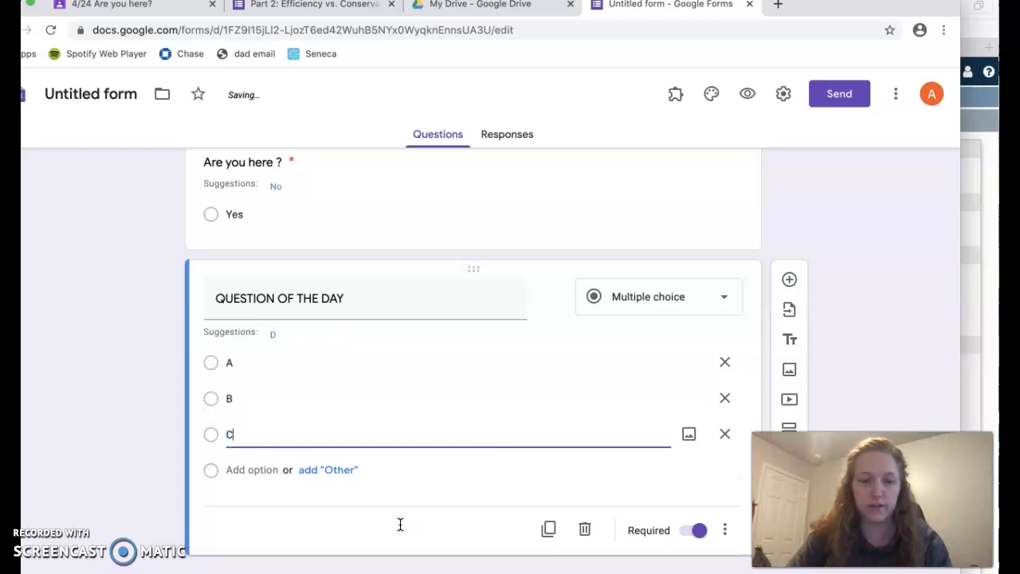
{"action": "key", "text": "Return"}
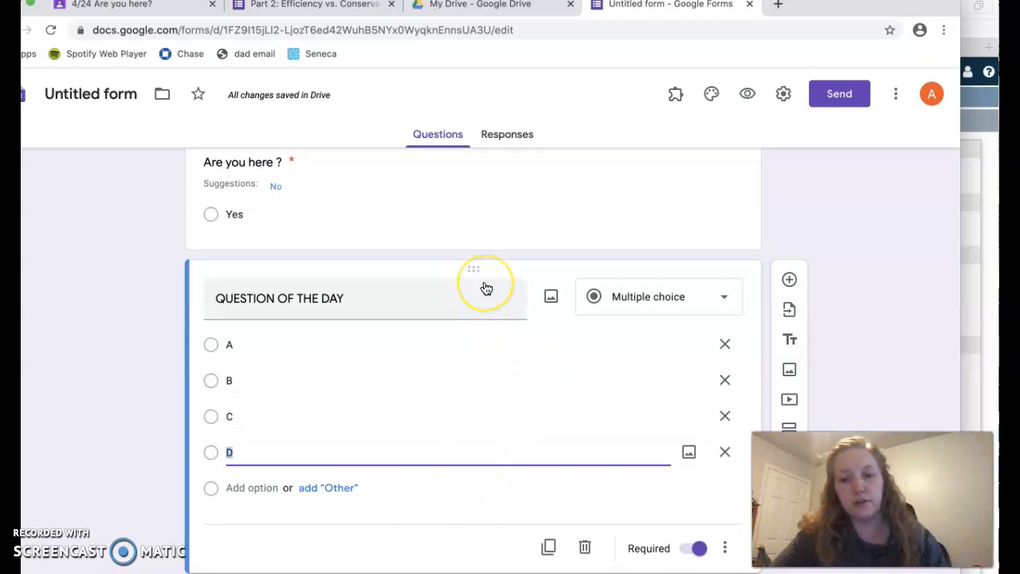
Step: Rename the form file as "Example Attendance 4/24", leaving the heading inside the form as it is
{"action": "scroll", "coordinate": [571, 318], "scroll_direction": "up", "scroll_amount": 3}
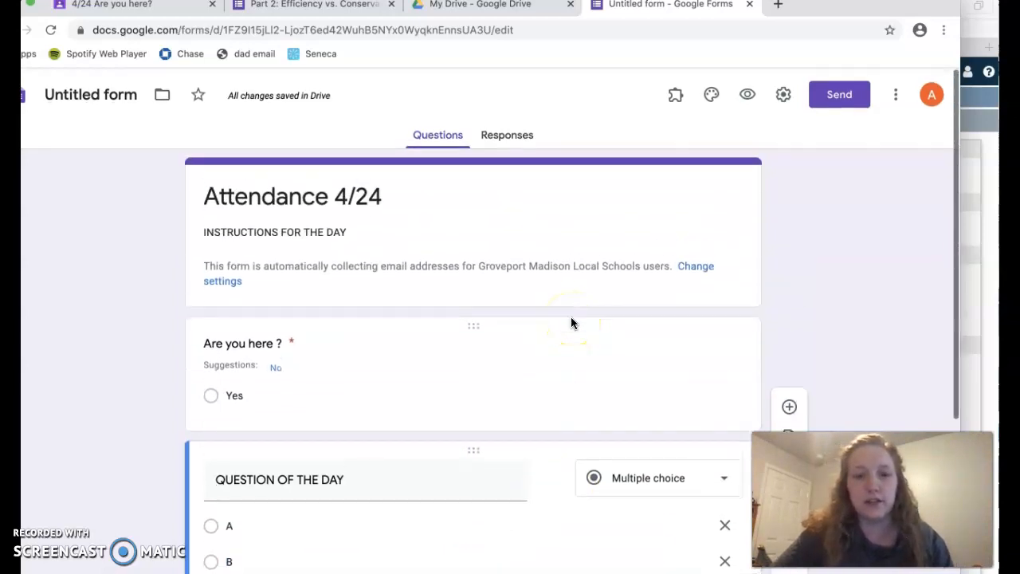
{"action": "left_click", "coordinate": [90, 94]}
{"action": "left_click", "coordinate": [595, 180]}
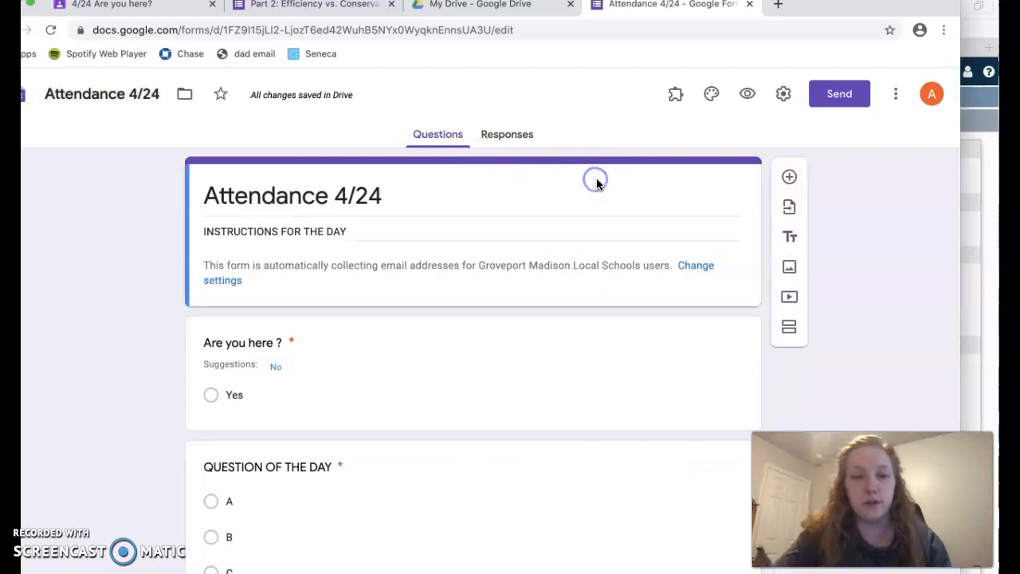
{"action": "left_click", "coordinate": [49, 94]}
{"action": "type", "text": "Example"}
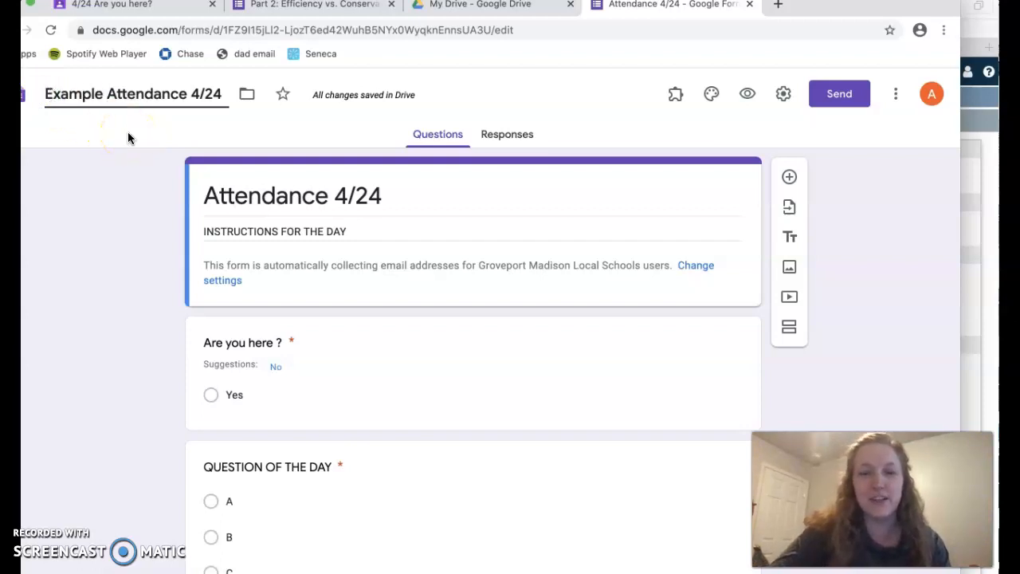
Step: In the form's general settings, keep email collection on, turn off response receipts and limit respondents to 1 response
{"action": "left_click", "coordinate": [782, 100]}
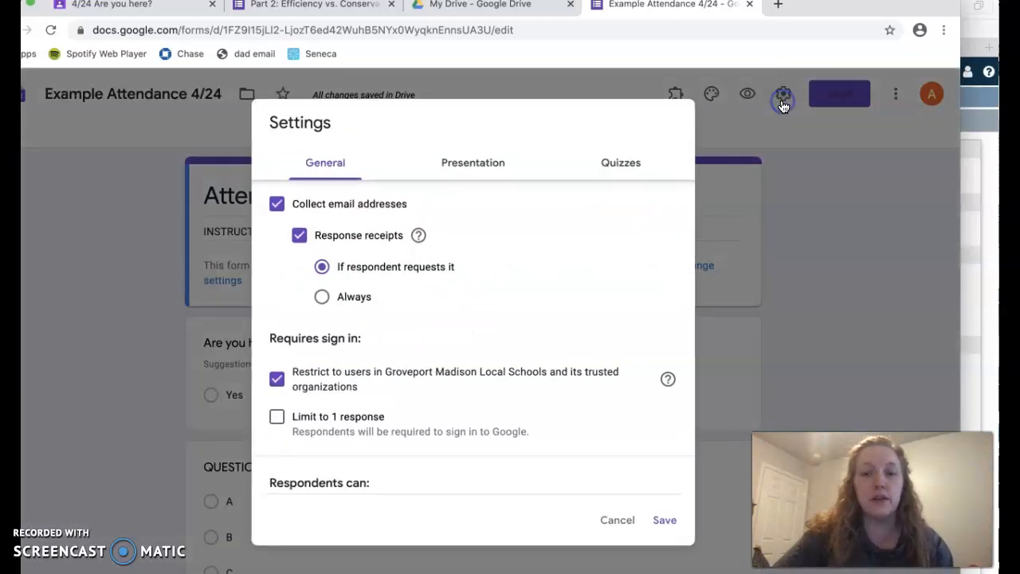
{"action": "left_click", "coordinate": [340, 207]}
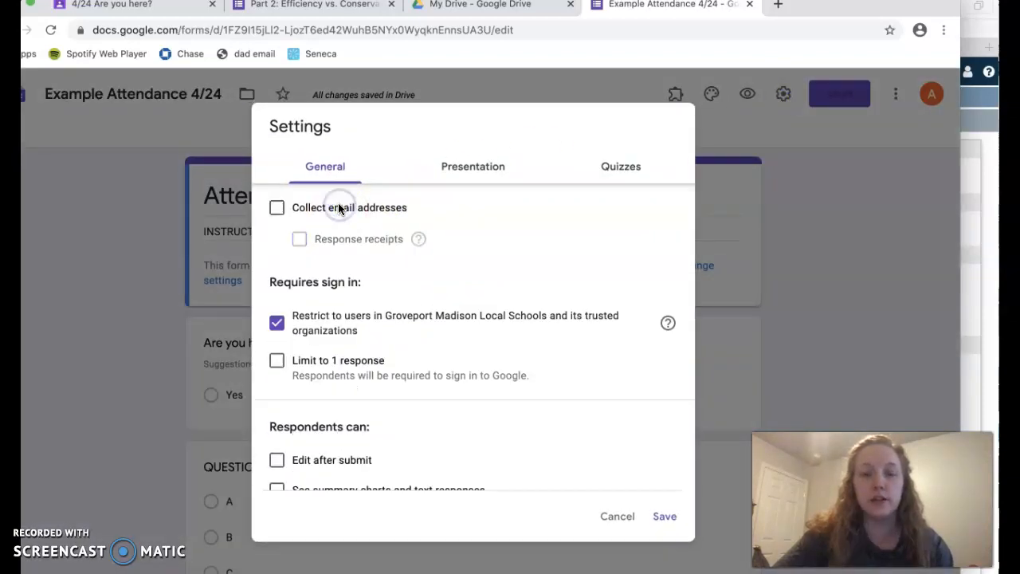
{"action": "left_click", "coordinate": [339, 208]}
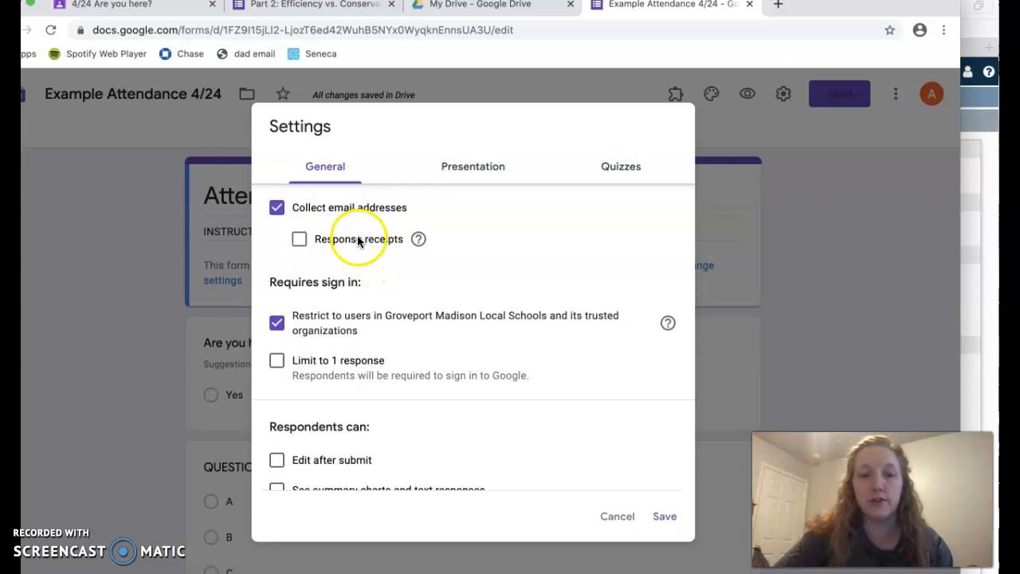
{"action": "left_click", "coordinate": [356, 238]}
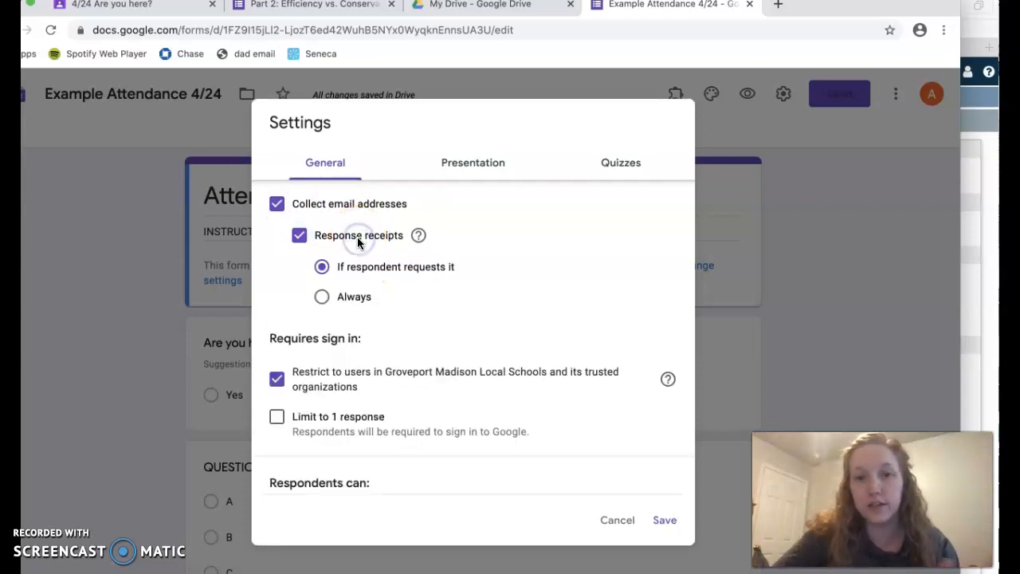
{"action": "left_click", "coordinate": [357, 237]}
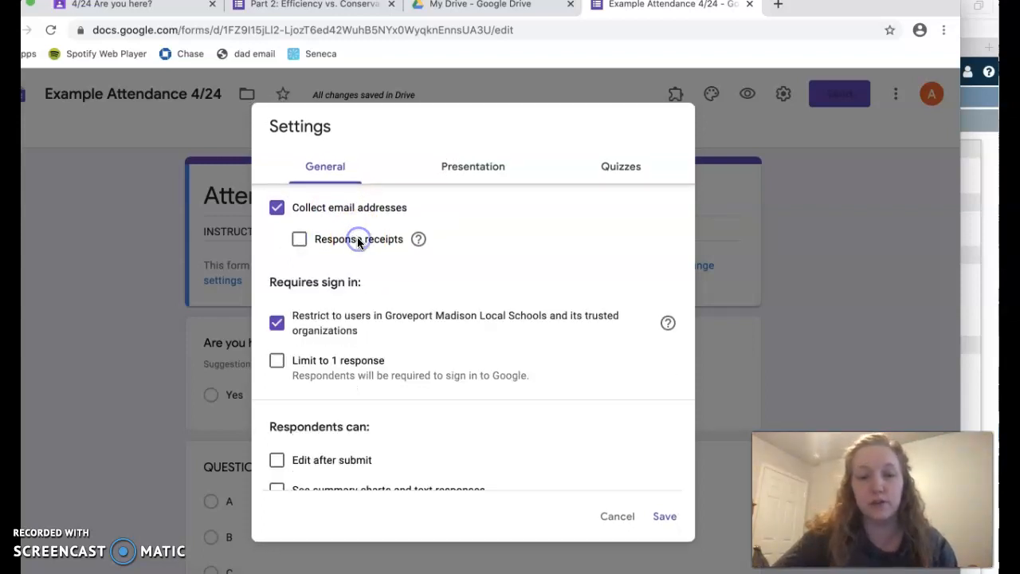
{"action": "left_click", "coordinate": [352, 365]}
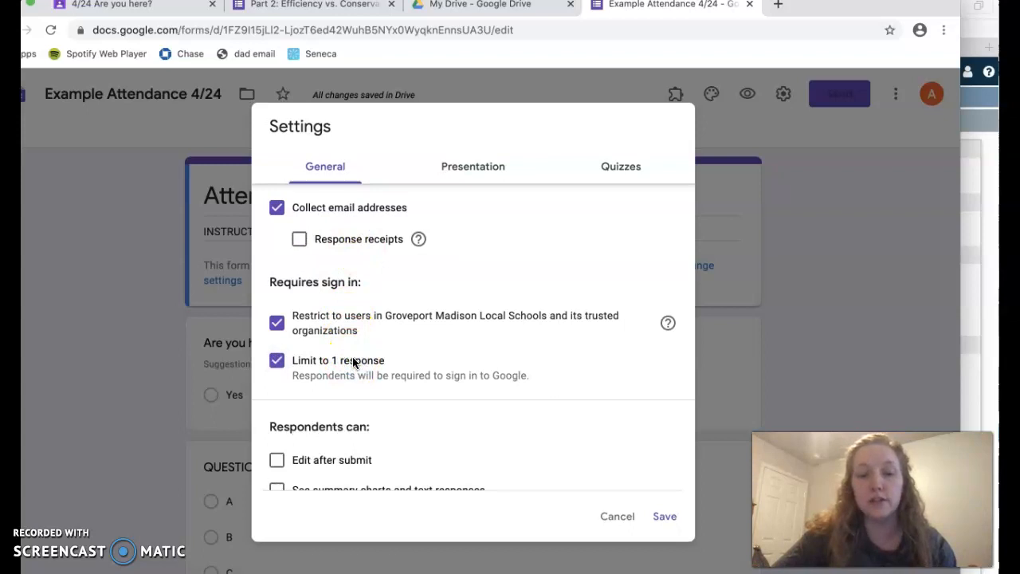
{"action": "scroll", "coordinate": [401, 371], "scroll_direction": "down", "scroll_amount": 1}
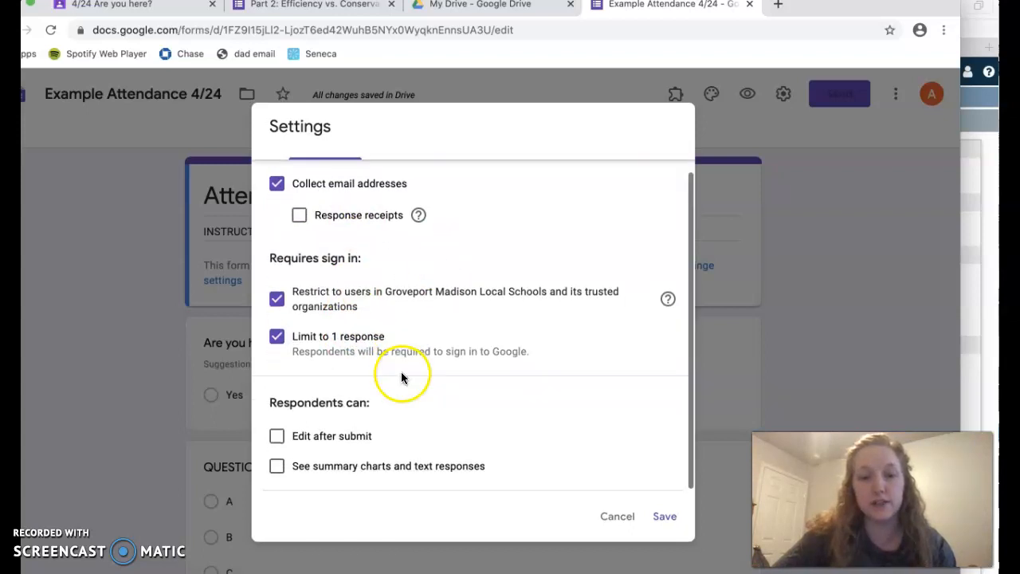
{"action": "double_click", "coordinate": [350, 440]}
{"action": "scroll", "coordinate": [400, 406], "scroll_direction": "up", "scroll_amount": 1}
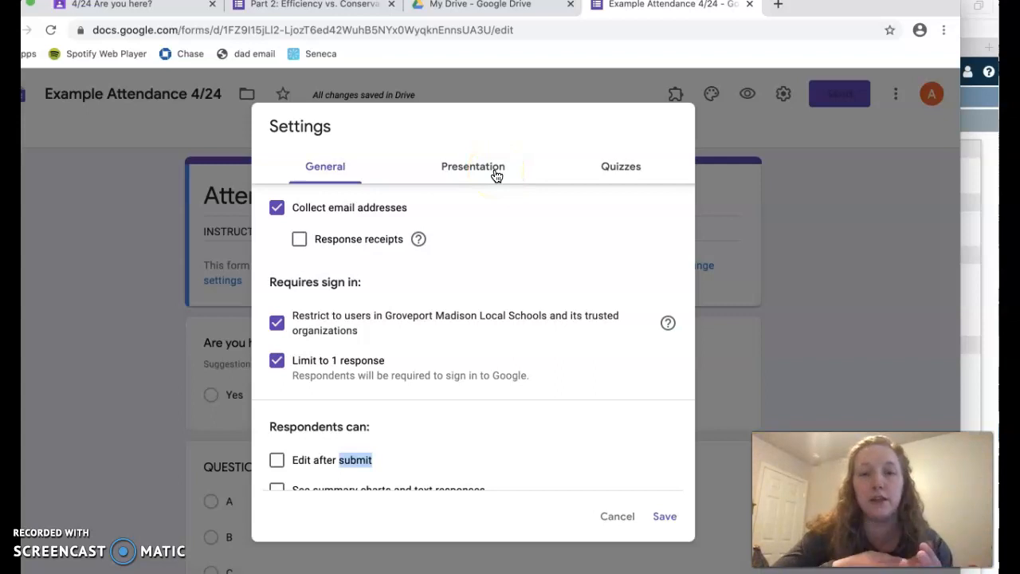
Step: Make the form a quiz with grades released immediately after each submission, and save the settings
{"action": "left_click", "coordinate": [494, 171]}
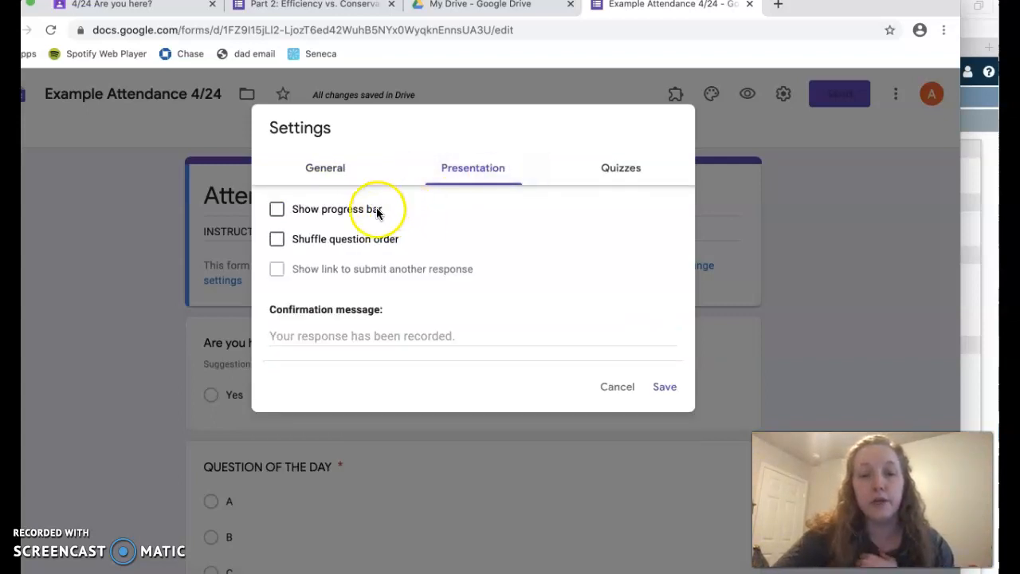
{"action": "left_click", "coordinate": [626, 171]}
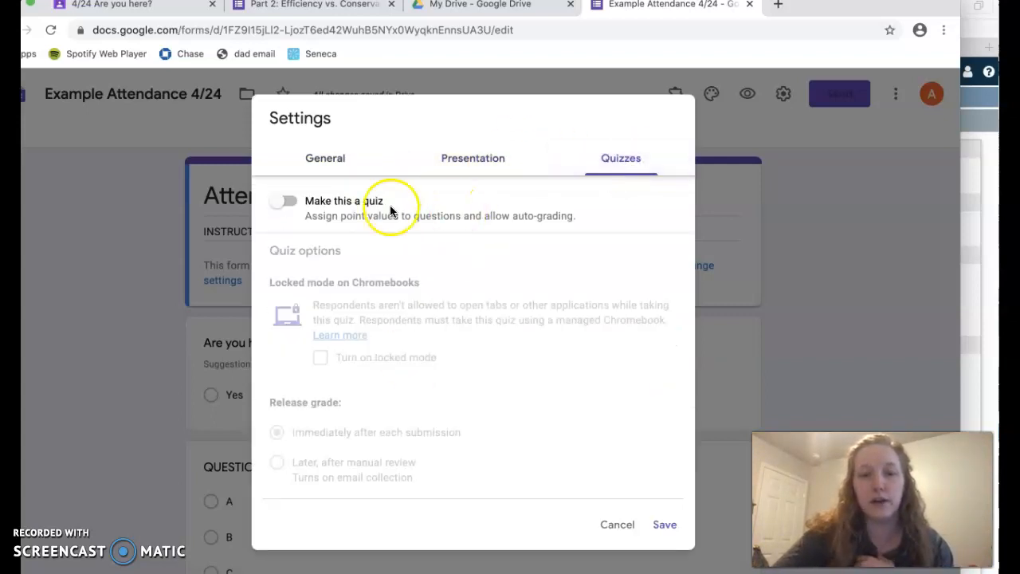
{"action": "left_click", "coordinate": [292, 204]}
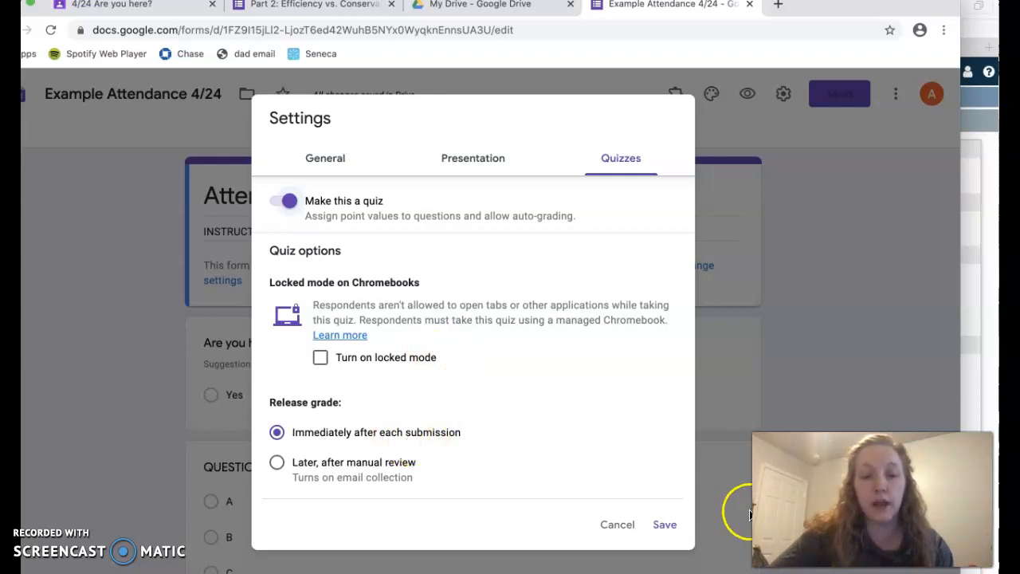
{"action": "left_click", "coordinate": [673, 524]}
Step: Mark A as the correct answer in the answer key of "QUESTION OF THE DAY"
{"action": "scroll", "coordinate": [428, 494], "scroll_direction": "down", "scroll_amount": 3}
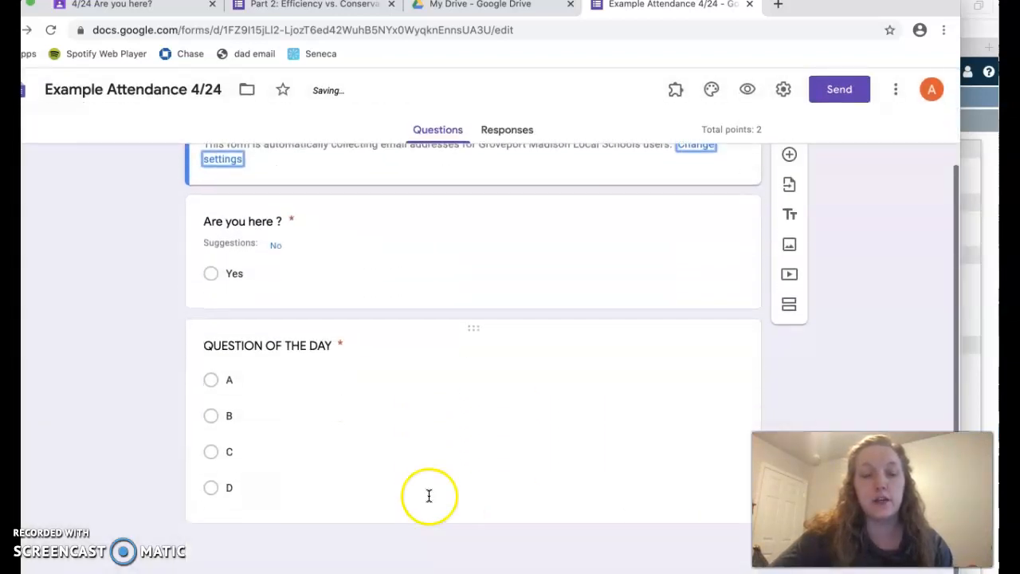
{"action": "left_click", "coordinate": [357, 458]}
{"action": "left_click", "coordinate": [276, 536]}
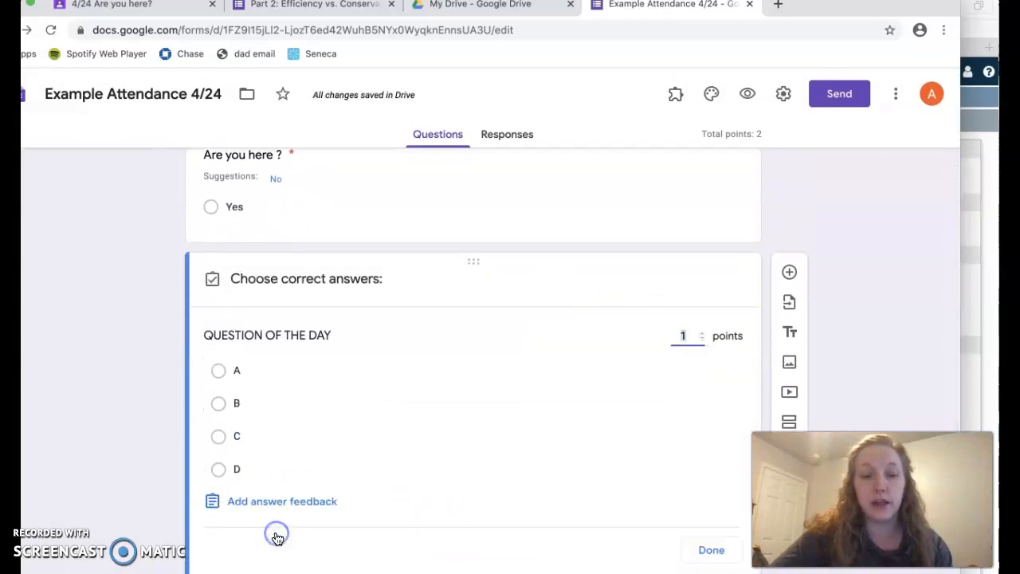
{"action": "left_click", "coordinate": [236, 372]}
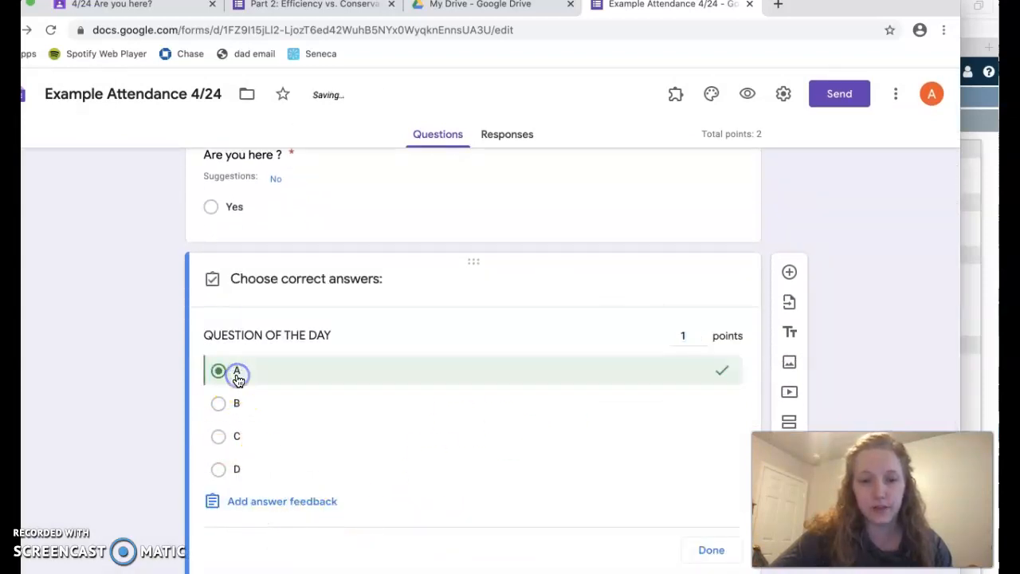
{"action": "scroll", "coordinate": [351, 362], "scroll_direction": "up", "scroll_amount": 1}
{"action": "scroll", "coordinate": [626, 535], "scroll_direction": "down", "scroll_amount": 1}
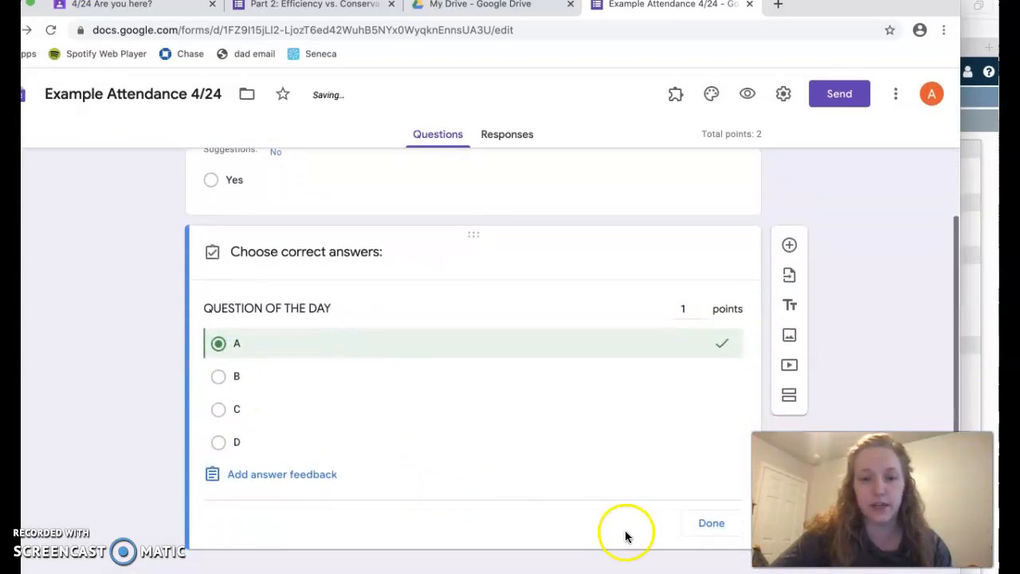
{"action": "left_click", "coordinate": [707, 526]}
Step: Mark Yes as the correct answer in the answer key of "Are you here ?"
{"action": "scroll", "coordinate": [483, 423], "scroll_direction": "up", "scroll_amount": 3}
{"action": "left_click", "coordinate": [439, 317]}
{"action": "left_click", "coordinate": [256, 428]}
{"action": "left_click", "coordinate": [255, 346]}
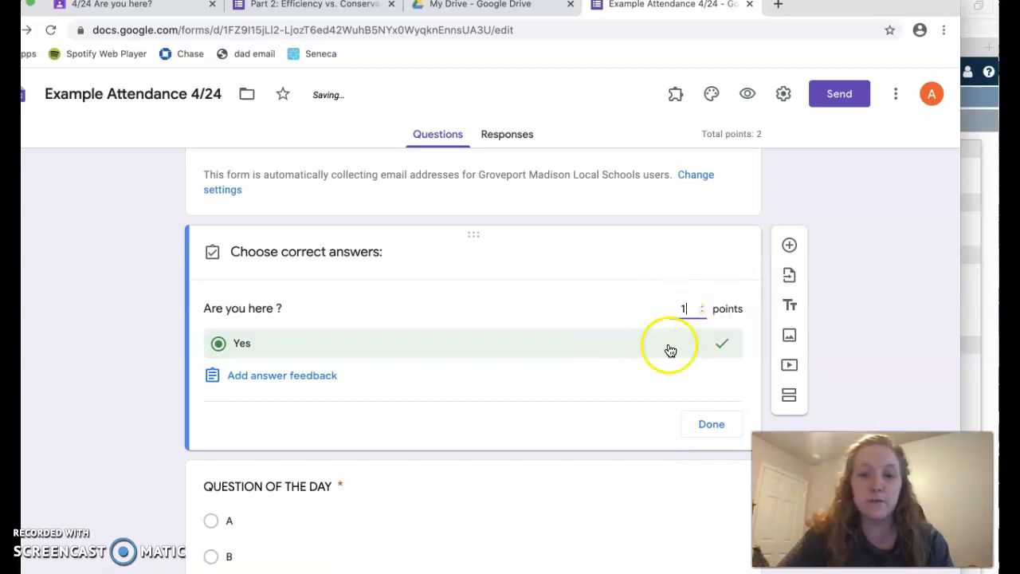
{"action": "scroll", "coordinate": [676, 333], "scroll_direction": "down", "scroll_amount": 1}
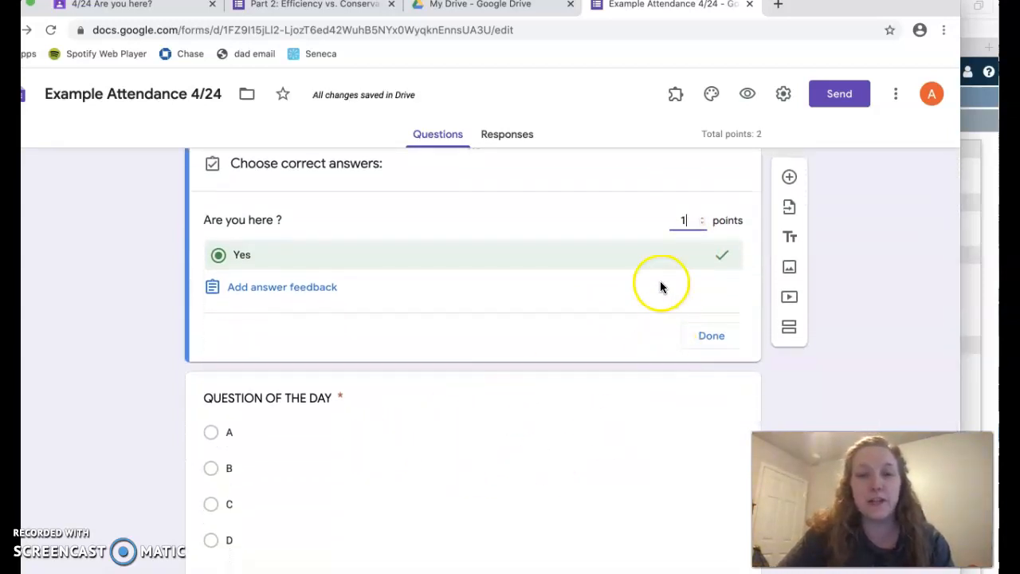
Step: Close the answer key of "Are you here ?" and return to the form's question editor
{"action": "left_click", "coordinate": [702, 333]}
{"action": "scroll", "coordinate": [645, 375], "scroll_direction": "up", "scroll_amount": 2}
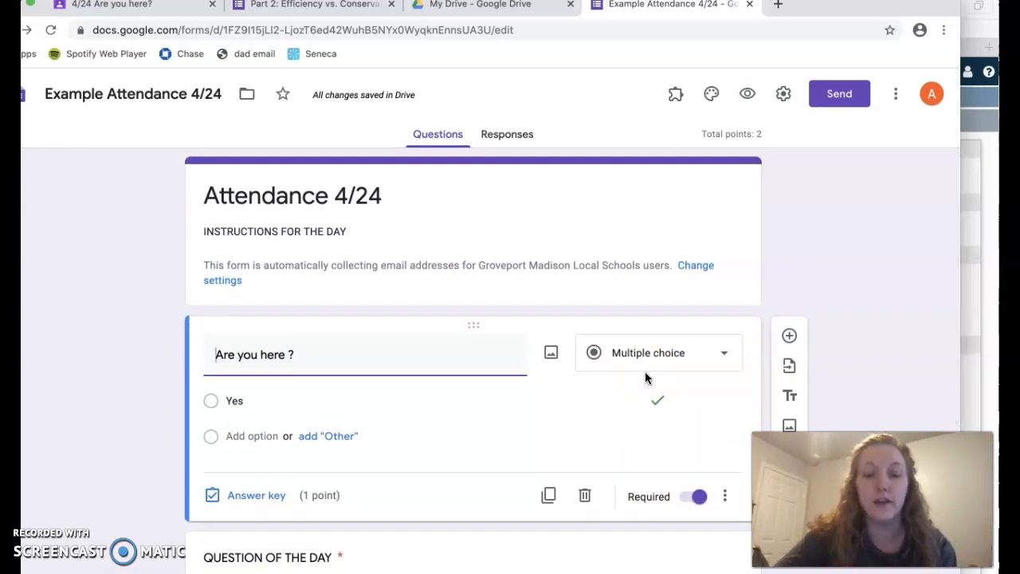
{"action": "scroll", "coordinate": [645, 375], "scroll_direction": "down", "scroll_amount": 3}
{"action": "left_click", "coordinate": [523, 207]}
{"action": "scroll", "coordinate": [452, 263], "scroll_direction": "up", "scroll_amount": 3}
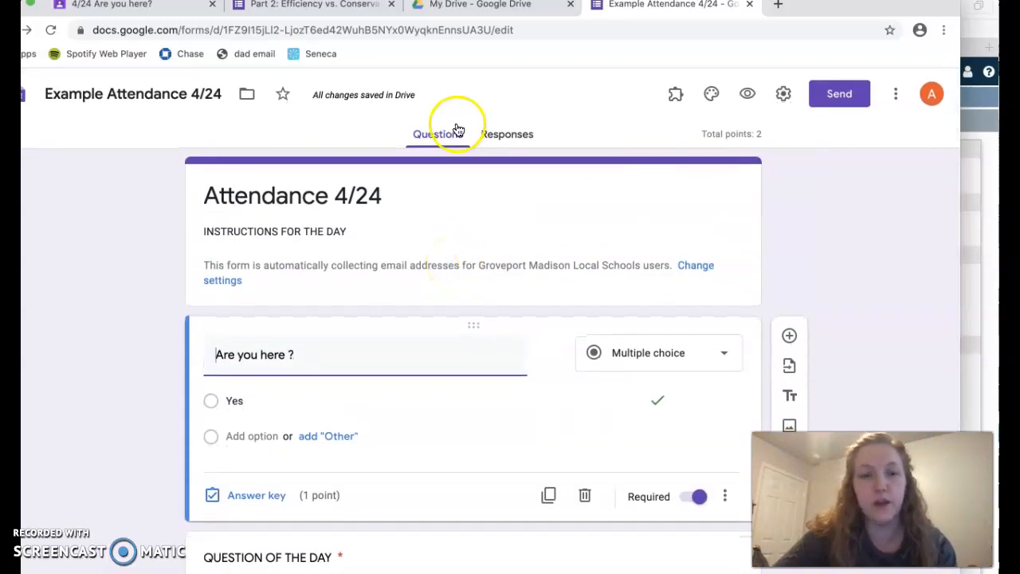
Step: Switch to Google Classroom and create a new quiz assignment in the Physical Science pd 8 AT classwork
{"action": "left_click", "coordinate": [121, 12]}
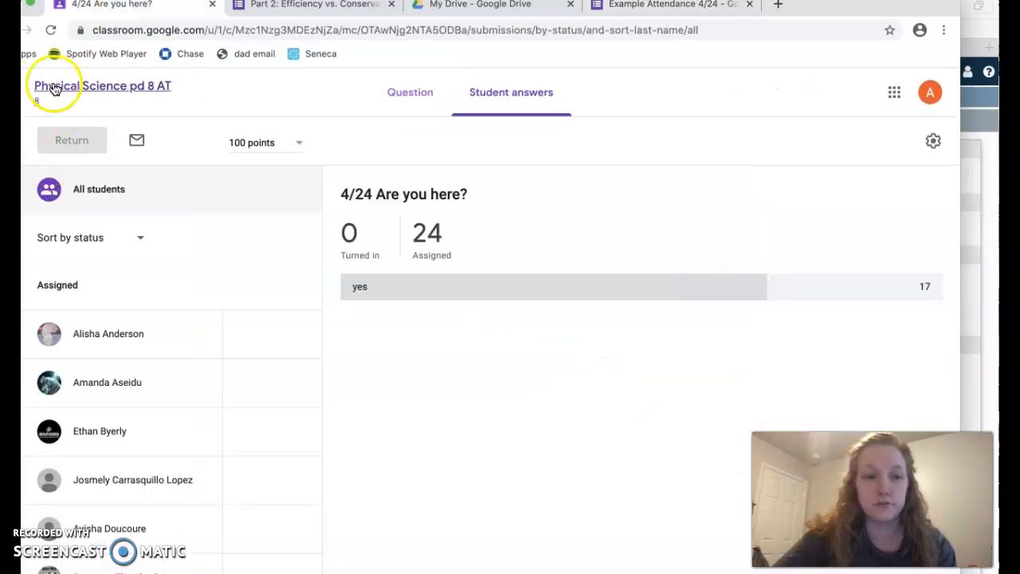
{"action": "left_click", "coordinate": [52, 86]}
{"action": "left_click", "coordinate": [425, 101]}
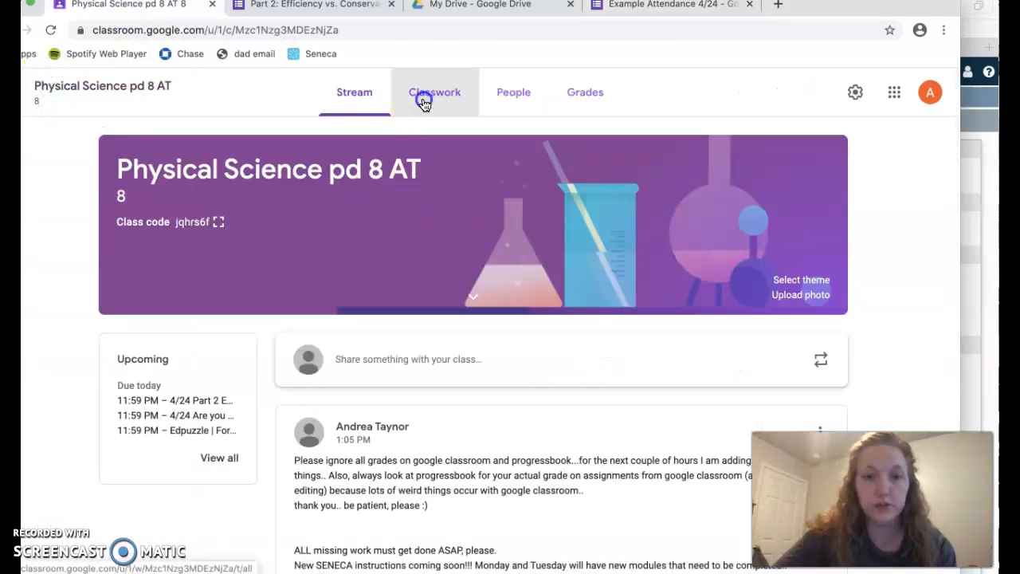
{"action": "left_click", "coordinate": [249, 147]}
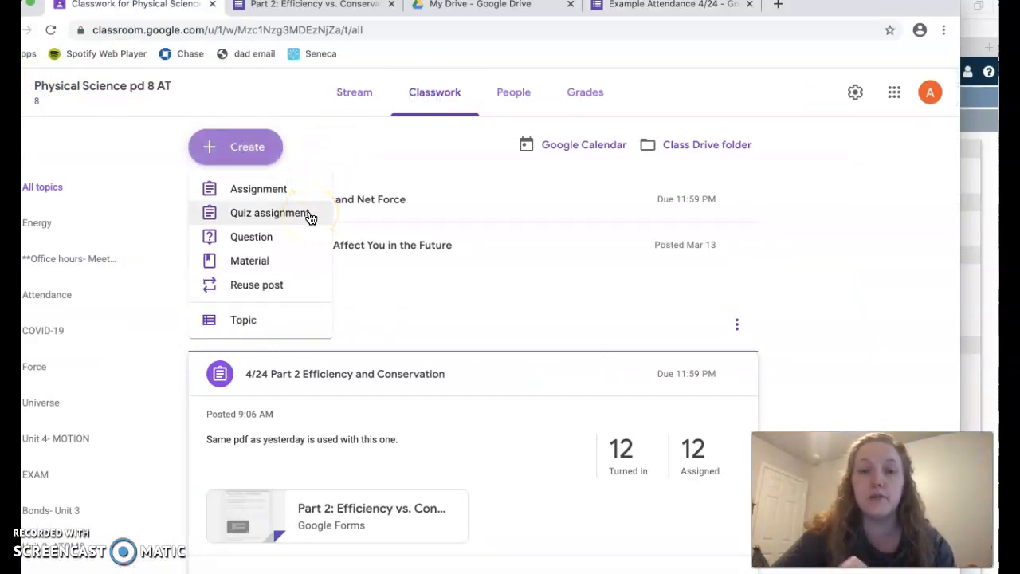
{"action": "left_click", "coordinate": [308, 213]}
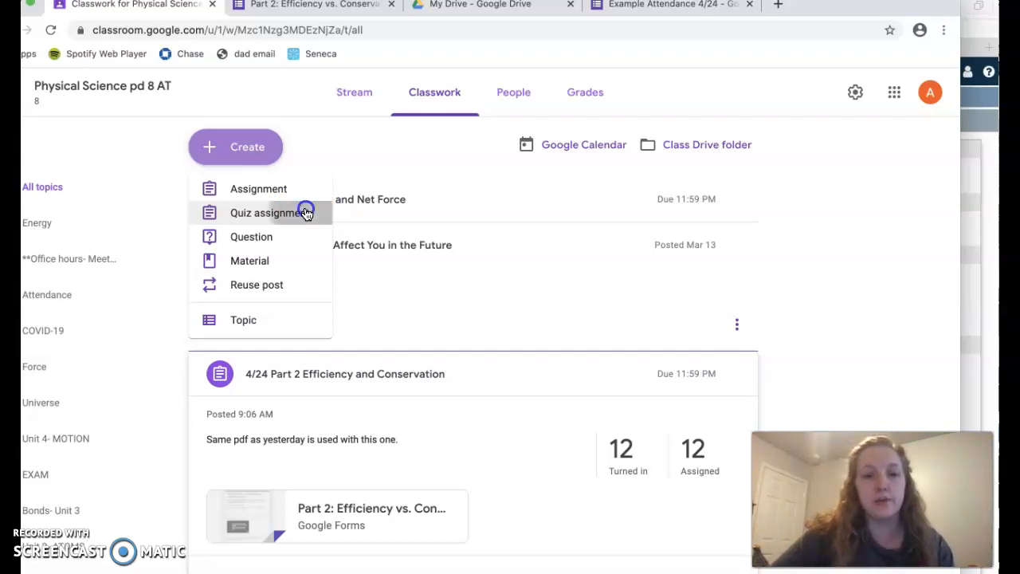
{"action": "left_click", "coordinate": [307, 213]}
{"action": "left_click", "coordinate": [367, 136]}
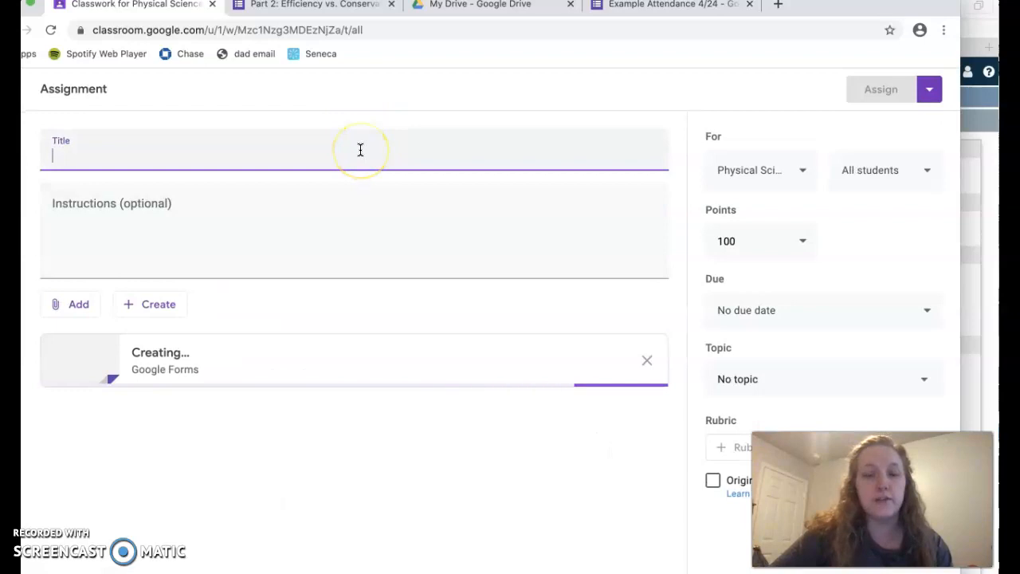
Step: Set the assignment to 2 points and also assign it to the Physical Science classes for periods 6, 5, 4, 3 and 1
{"action": "left_click", "coordinate": [706, 235]}
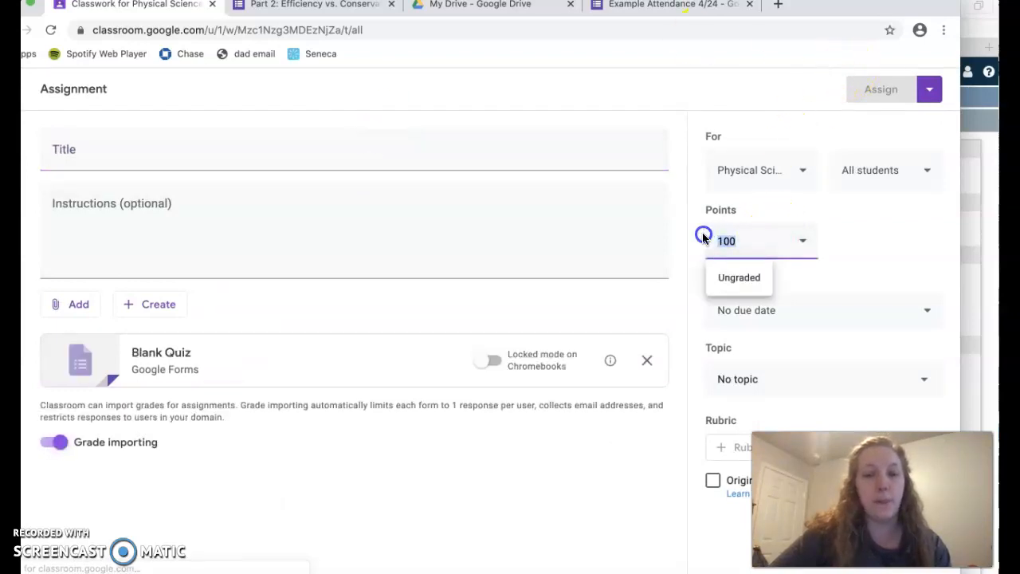
{"action": "left_click", "coordinate": [776, 177]}
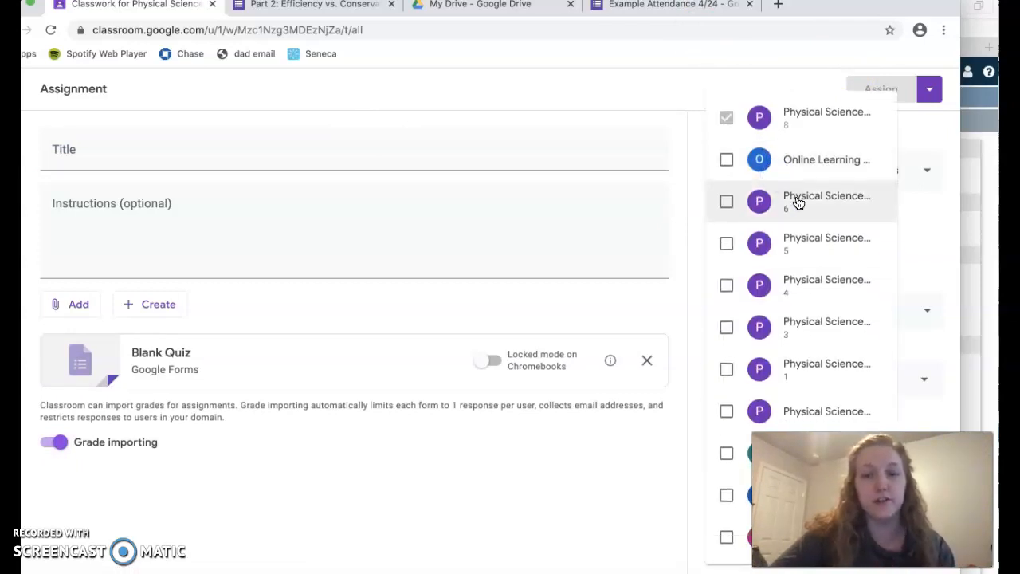
{"action": "left_click", "coordinate": [793, 197]}
{"action": "left_click", "coordinate": [798, 238]}
{"action": "left_click", "coordinate": [795, 282]}
{"action": "left_click", "coordinate": [794, 323]}
{"action": "left_click", "coordinate": [795, 363]}
{"action": "left_click", "coordinate": [690, 287]}
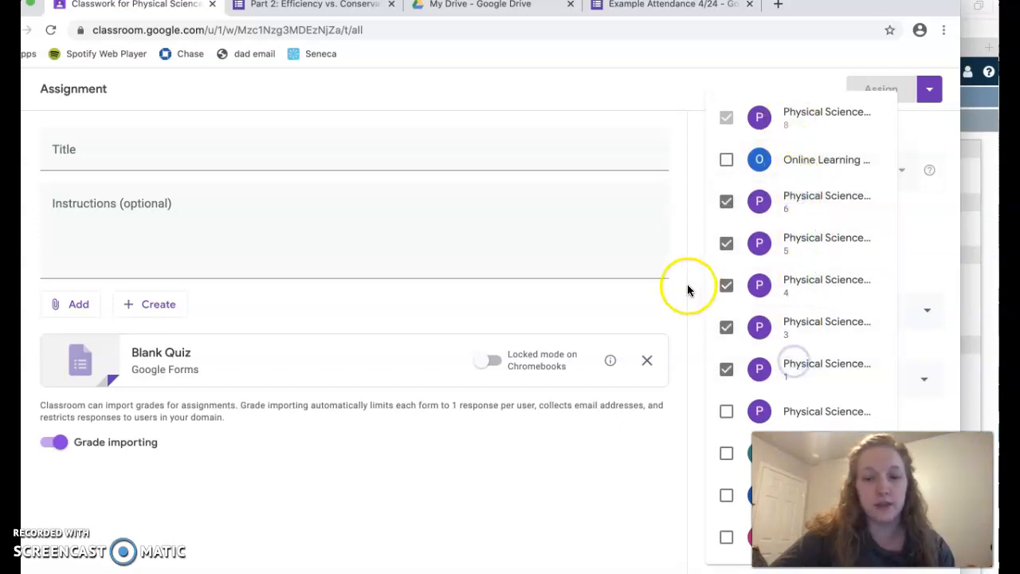
Step: Set the assignment's due date to Apr 24, 2020 at 11:59 PM
{"action": "left_click", "coordinate": [809, 307]}
{"action": "left_click", "coordinate": [812, 369]}
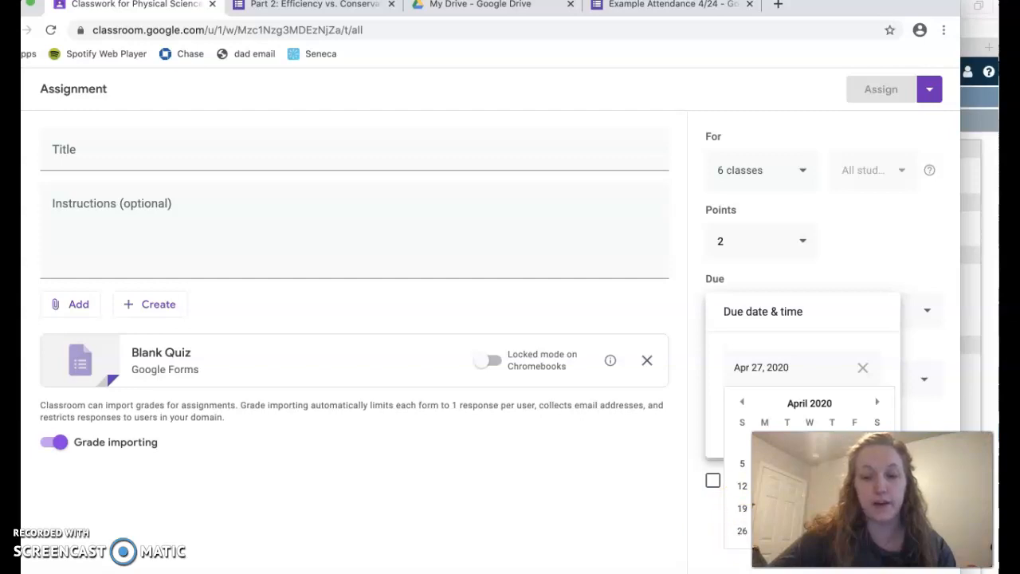
{"action": "left_click_drag", "start_coordinate": [910, 16], "coordinate": [706, 28]}
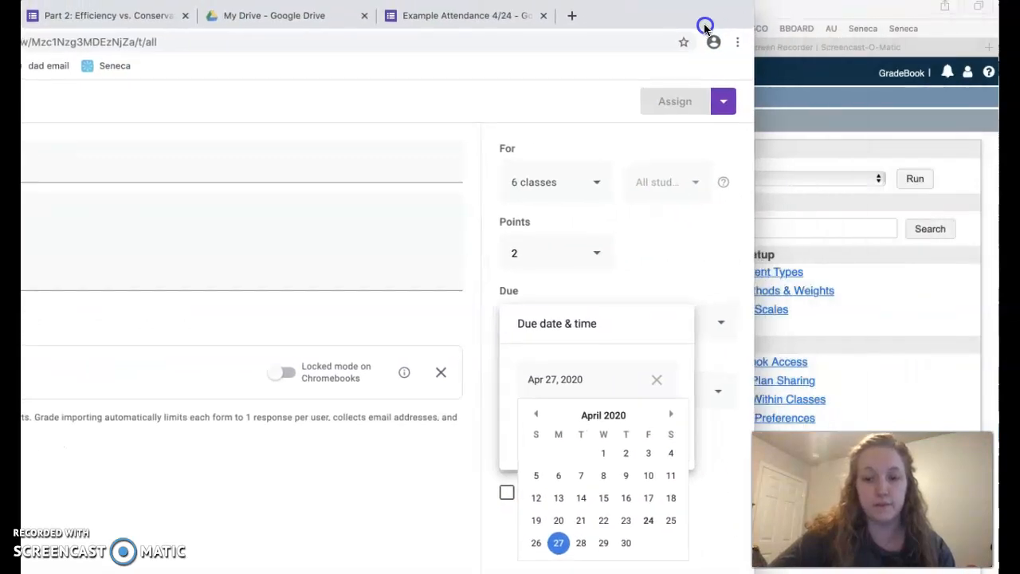
{"action": "left_click", "coordinate": [648, 519]}
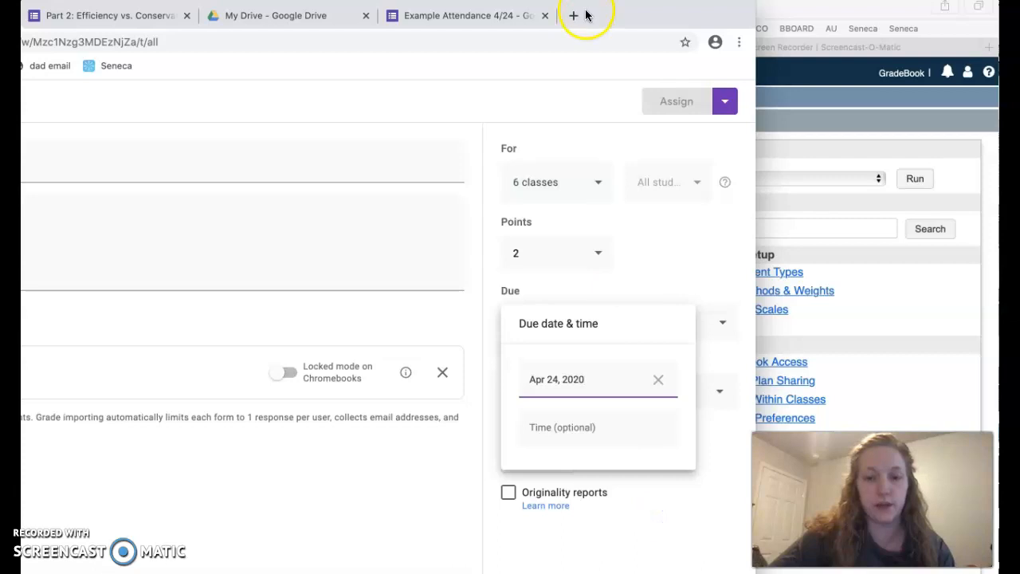
{"action": "left_click", "coordinate": [547, 430]}
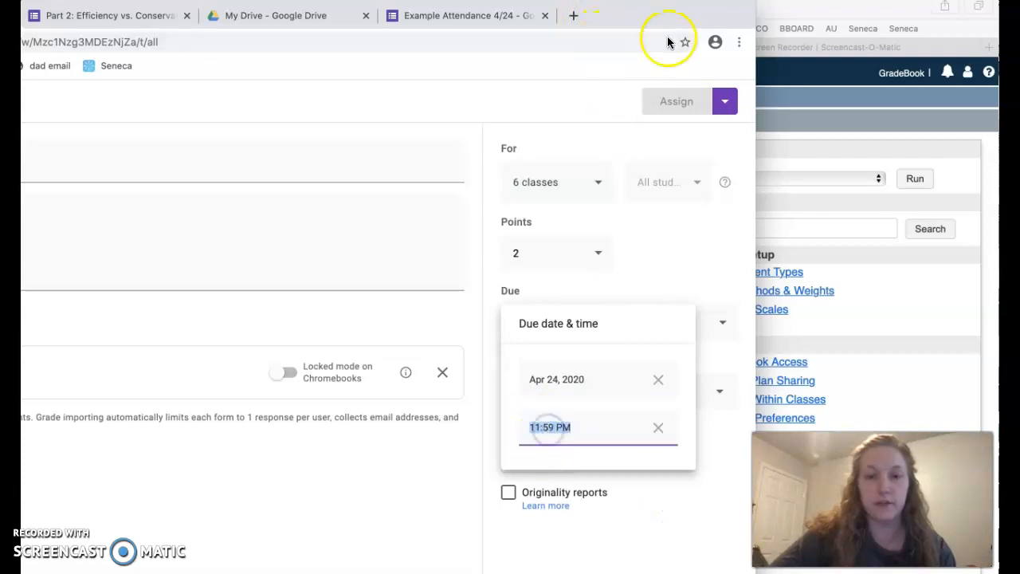
{"action": "left_click_drag", "start_coordinate": [631, 27], "coordinate": [850, 7]}
Step: Title the assignment "Attendance/ QOD 4/24"
{"action": "left_click", "coordinate": [330, 151]}
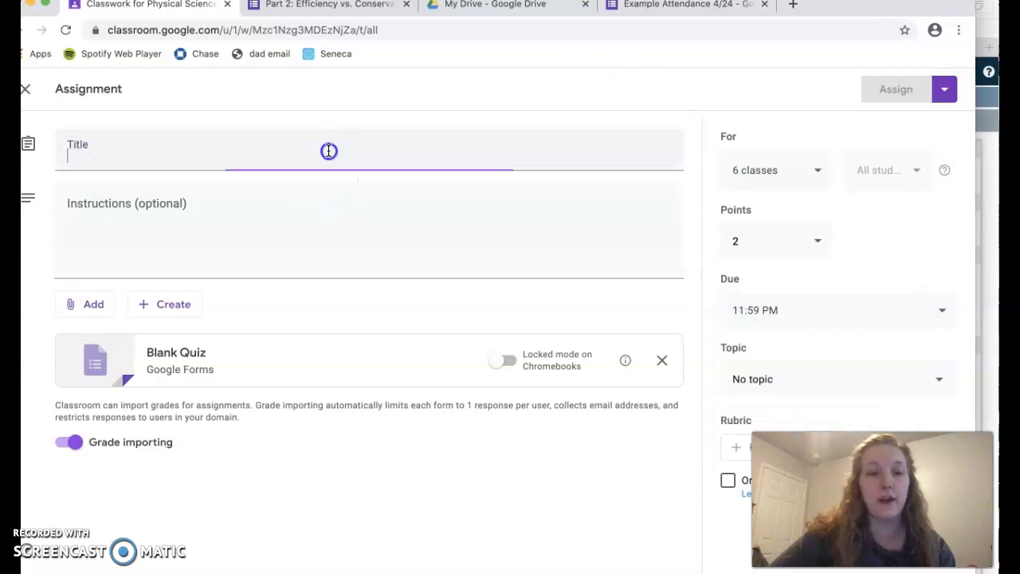
{"action": "type", "text": "Attendance/ QOD 4/24"}
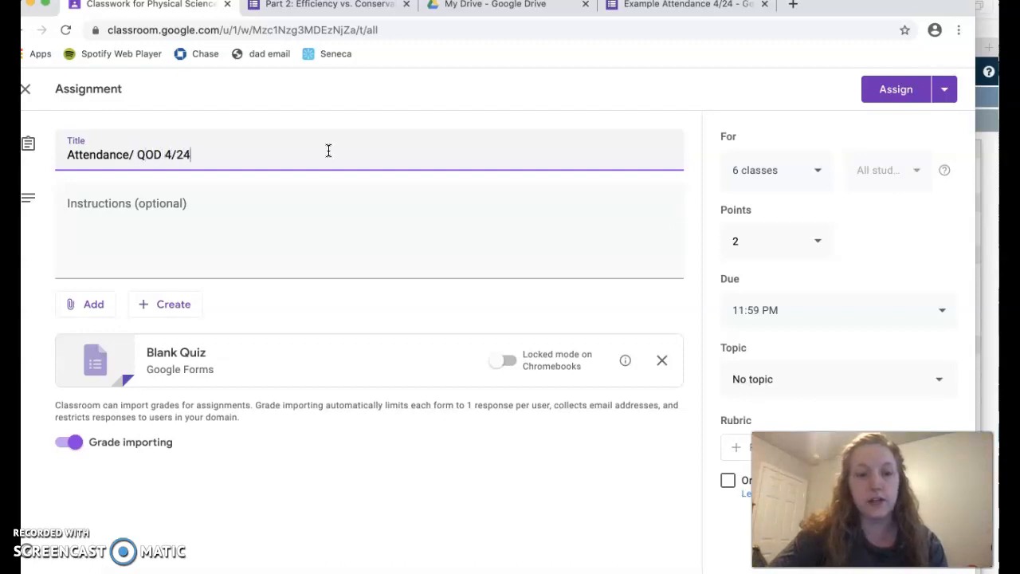
{"action": "left_click", "coordinate": [307, 236]}
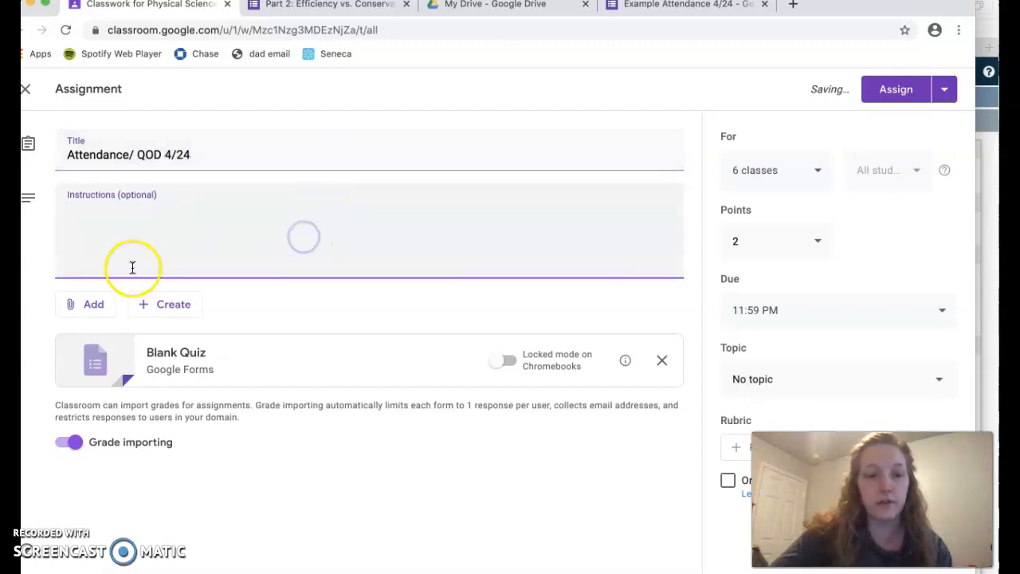
Step: Move the date to the front so the title reads "4/24 Attendance/ QOD", and enter "For the day." as the instructions
{"action": "left_click_drag", "start_coordinate": [228, 152], "coordinate": [166, 152]}
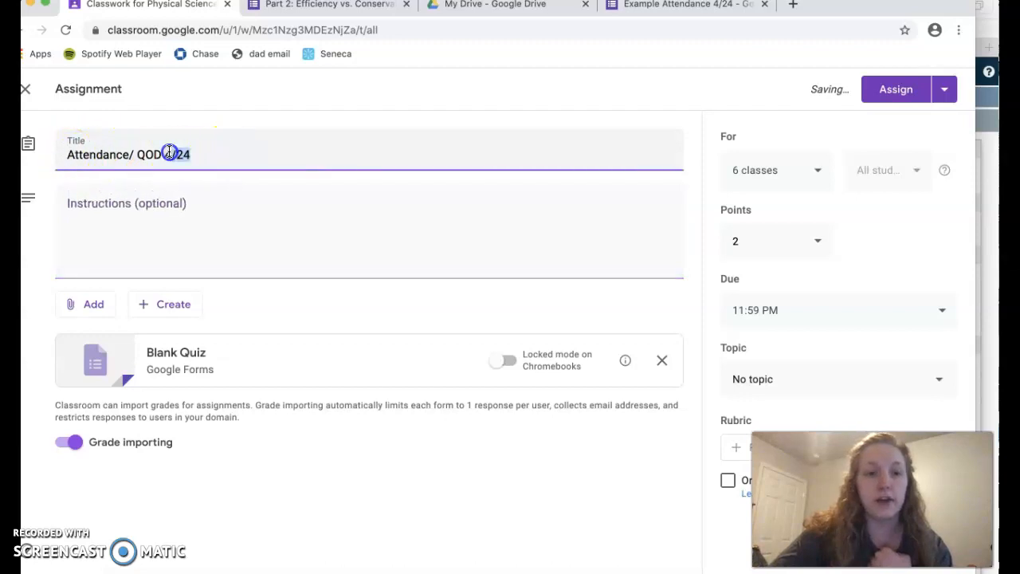
{"action": "key", "text": "BackSpace"}
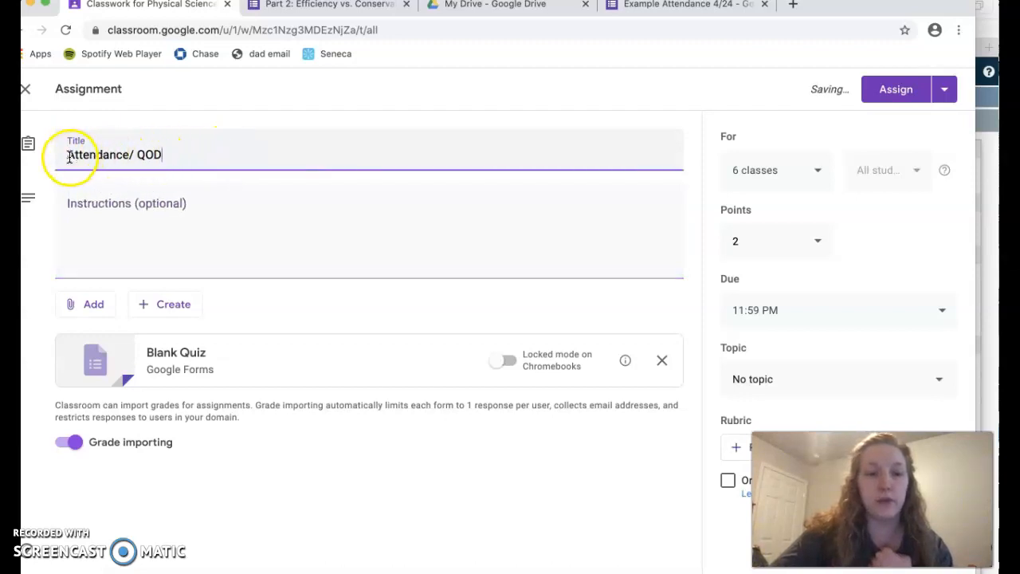
{"action": "left_click", "coordinate": [68, 153]}
{"action": "type", "text": "4/24"}
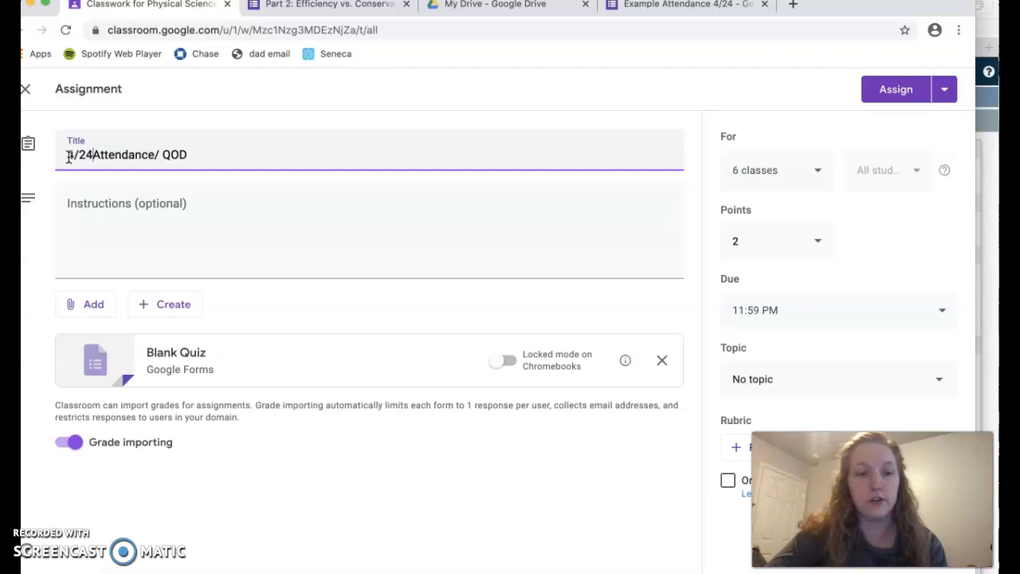
{"action": "left_click", "coordinate": [154, 259]}
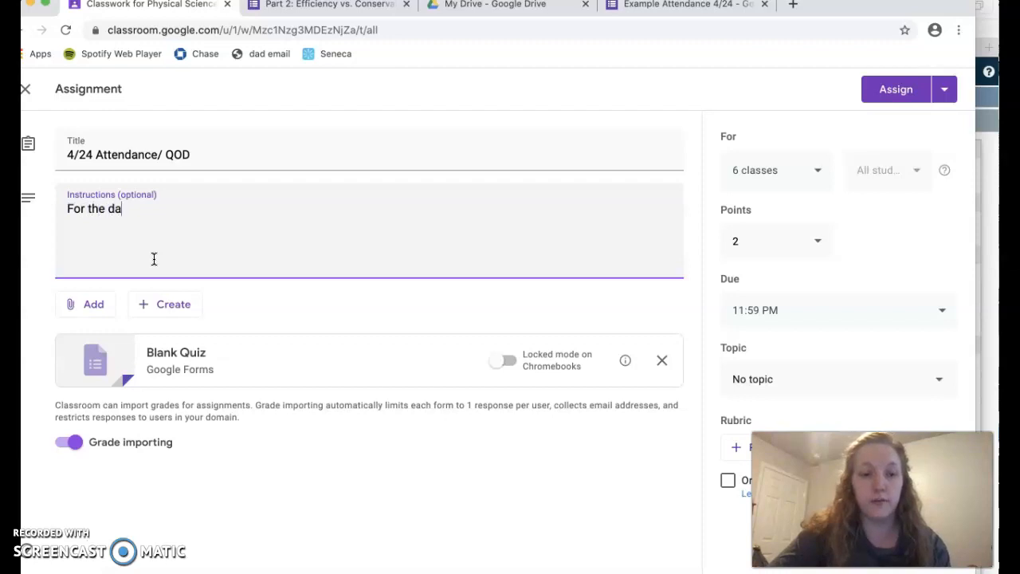
Step: Attach the "Example Attendance 4/24" form from Google Drive to the assignment
{"action": "left_click", "coordinate": [101, 313]}
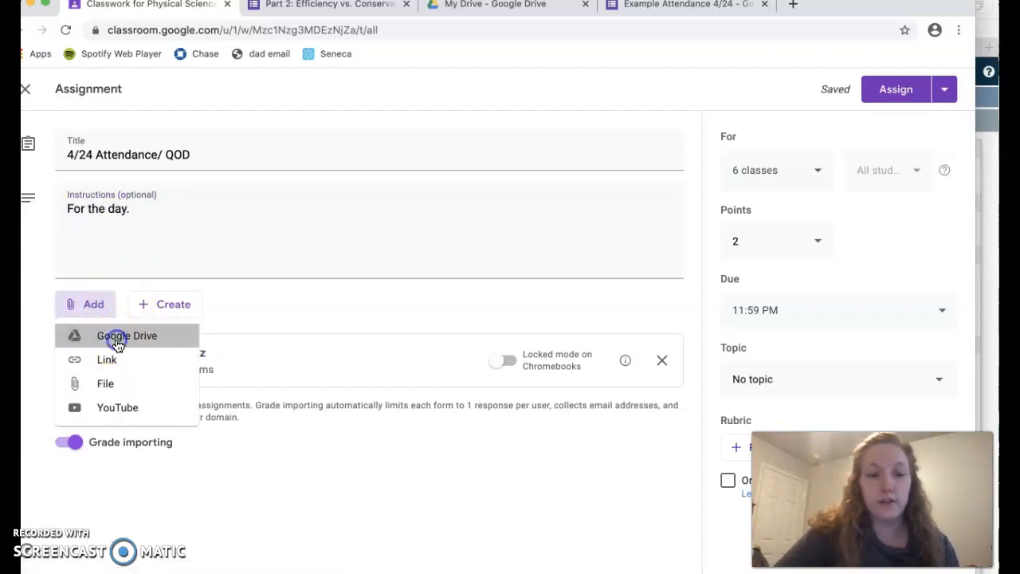
{"action": "left_click", "coordinate": [116, 340]}
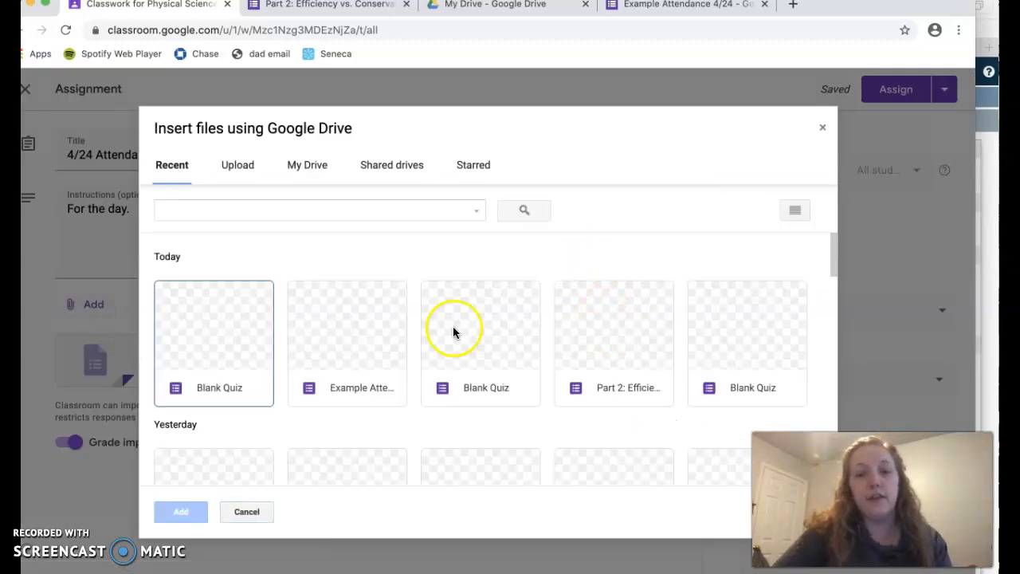
{"action": "left_click", "coordinate": [403, 216]}
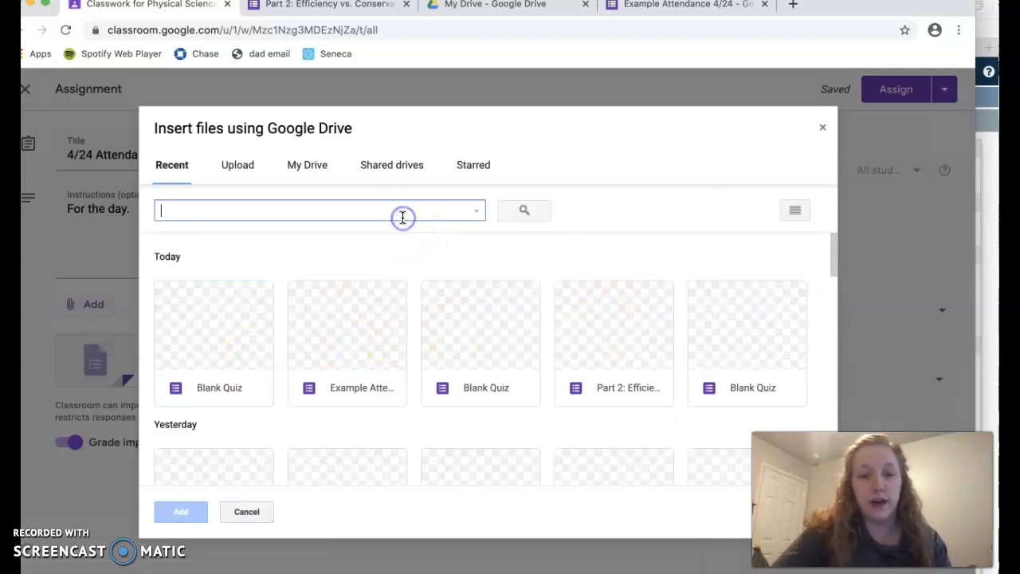
{"action": "type", "text": "exa"}
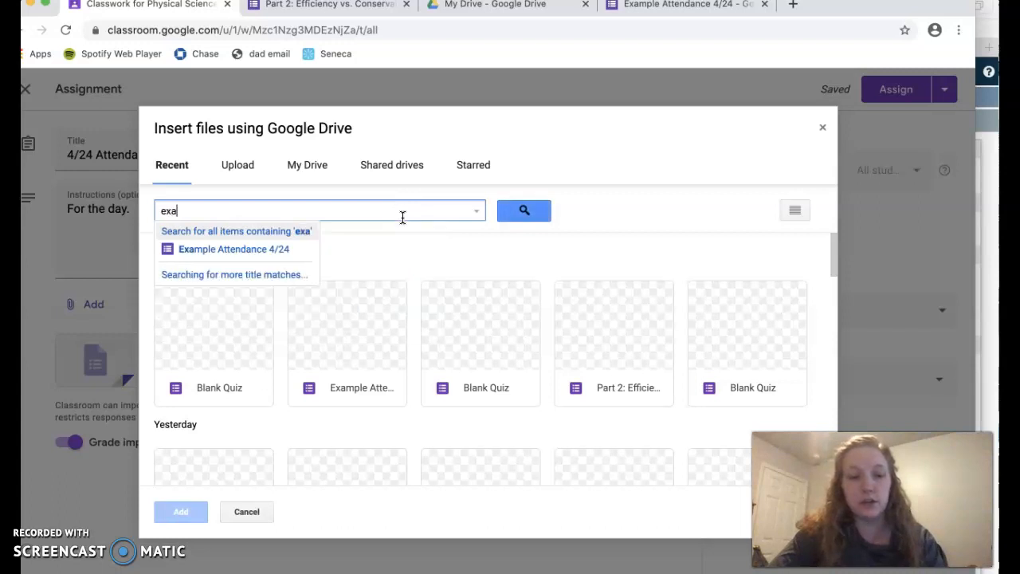
{"action": "left_click", "coordinate": [290, 249]}
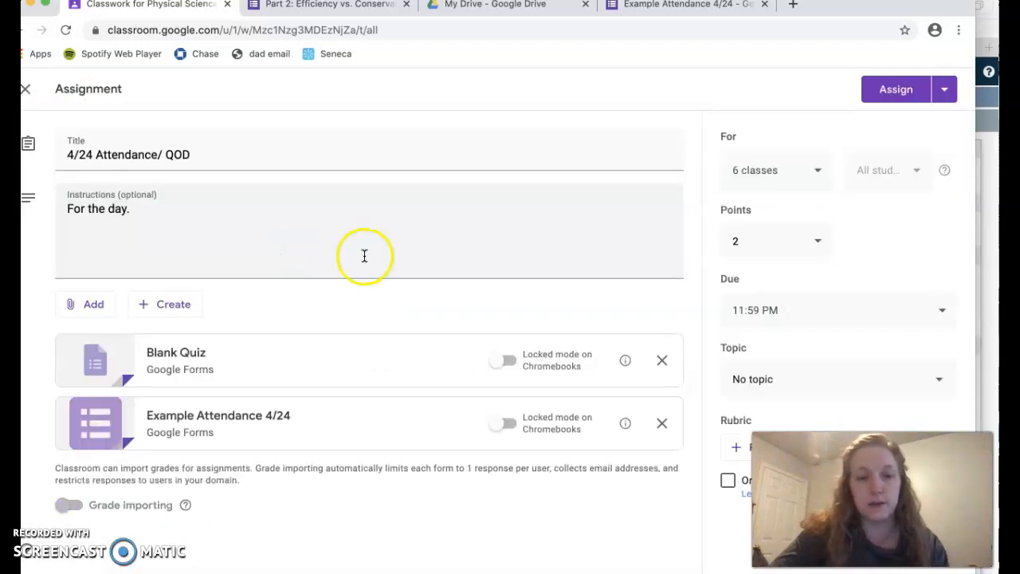
Step: Remove the Blank Quiz attachment and assign the quiz to the selected classes
{"action": "left_click", "coordinate": [663, 353]}
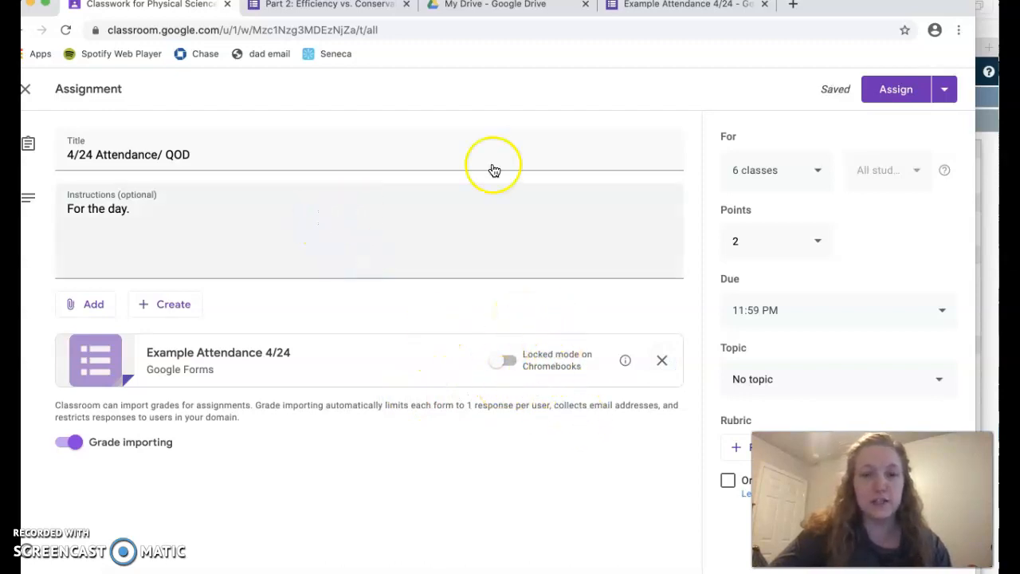
{"action": "left_click", "coordinate": [899, 94]}
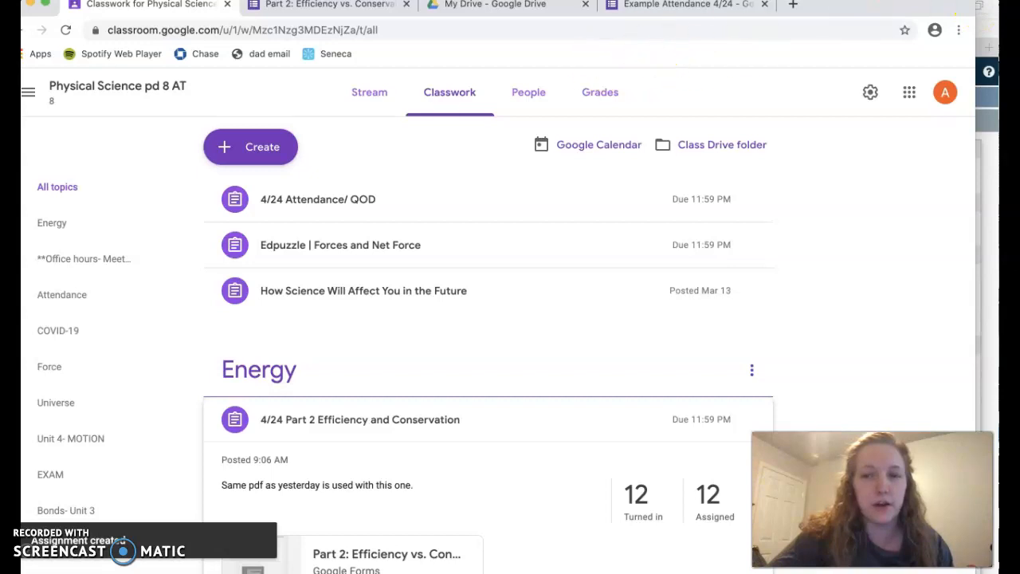
{"action": "left_click", "coordinate": [987, 28]}
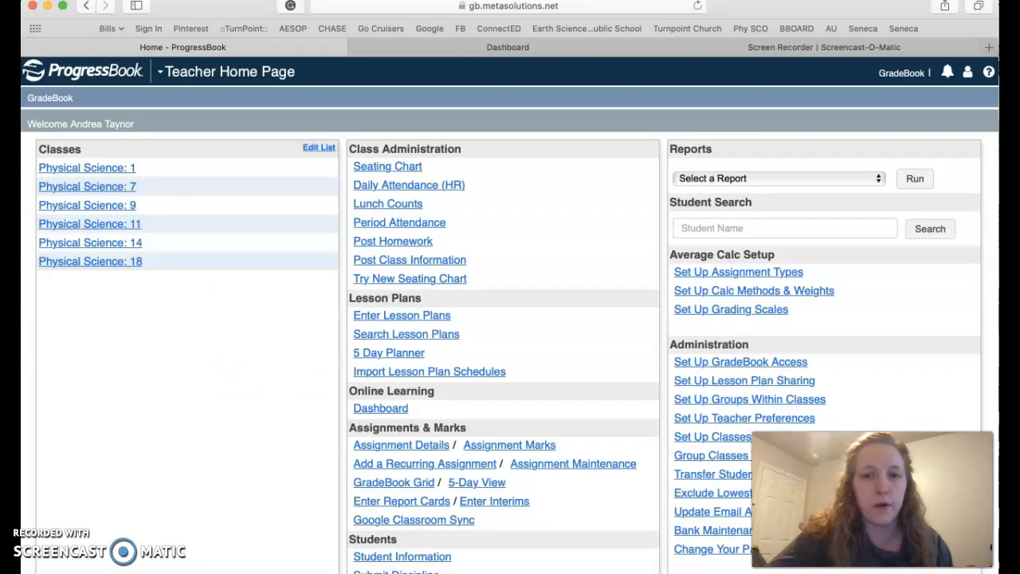
{"action": "key", "text": "super+Tab"}
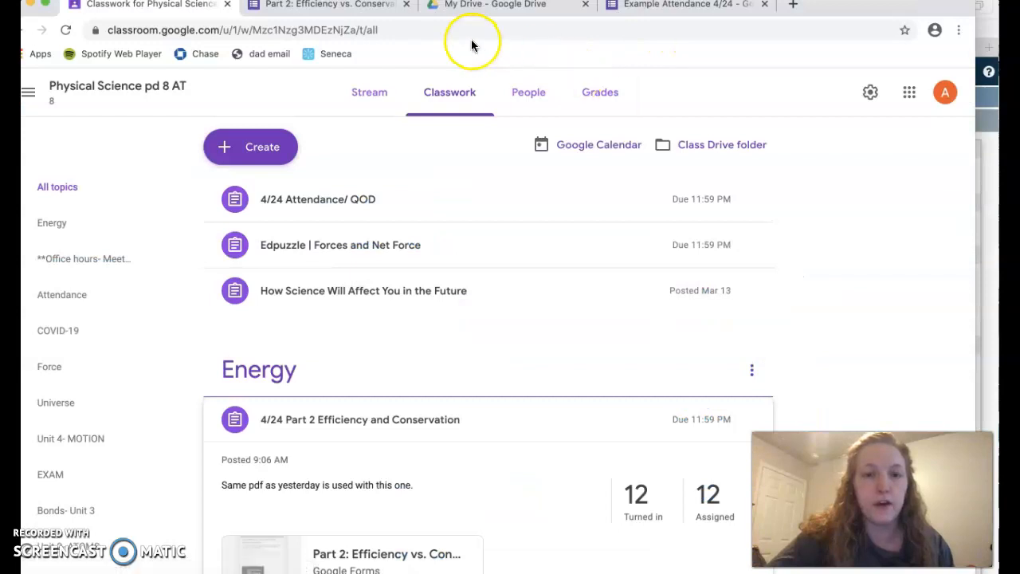
Step: Open the class's grades and examine the 4/24 Attendance/ QOD column alongside the earlier assignments
{"action": "left_click_drag", "start_coordinate": [877, 4], "coordinate": [642, 4]}
{"action": "left_click", "coordinate": [368, 88]}
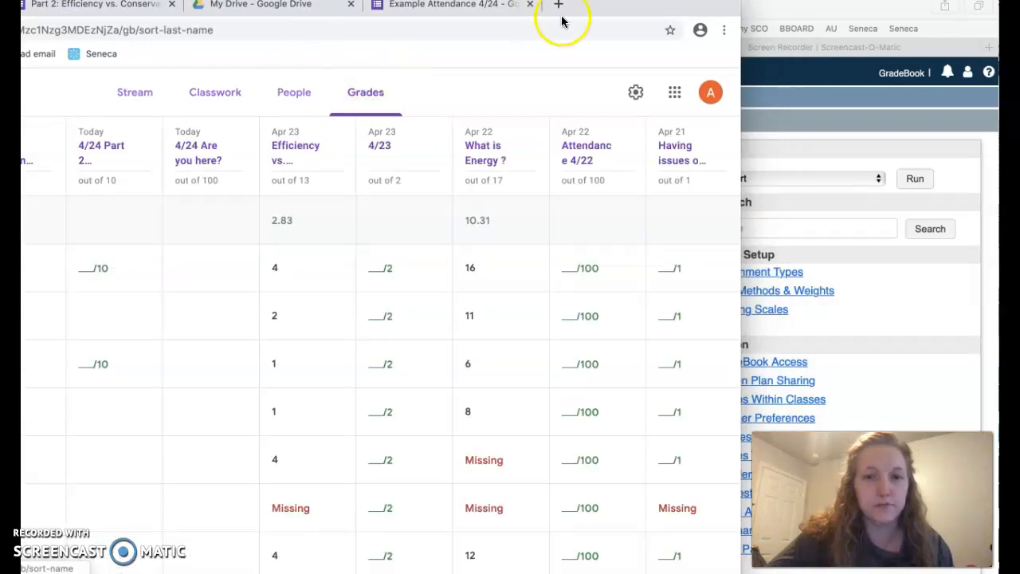
{"action": "left_click_drag", "start_coordinate": [563, 9], "coordinate": [741, 9]}
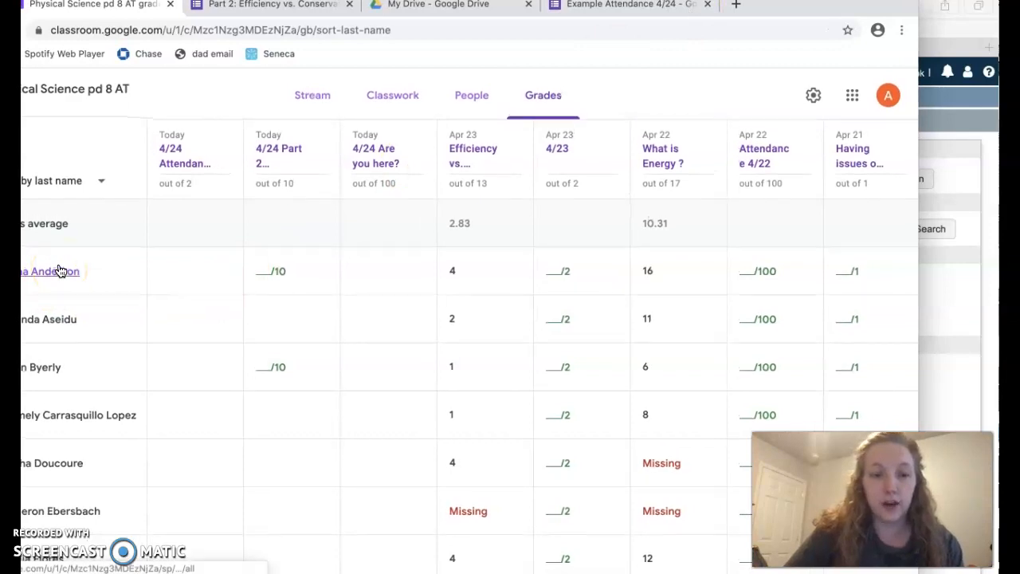
{"action": "scroll", "coordinate": [60, 271], "scroll_direction": "down", "scroll_amount": 5}
{"action": "scroll", "coordinate": [60, 271], "scroll_direction": "up", "scroll_amount": 4}
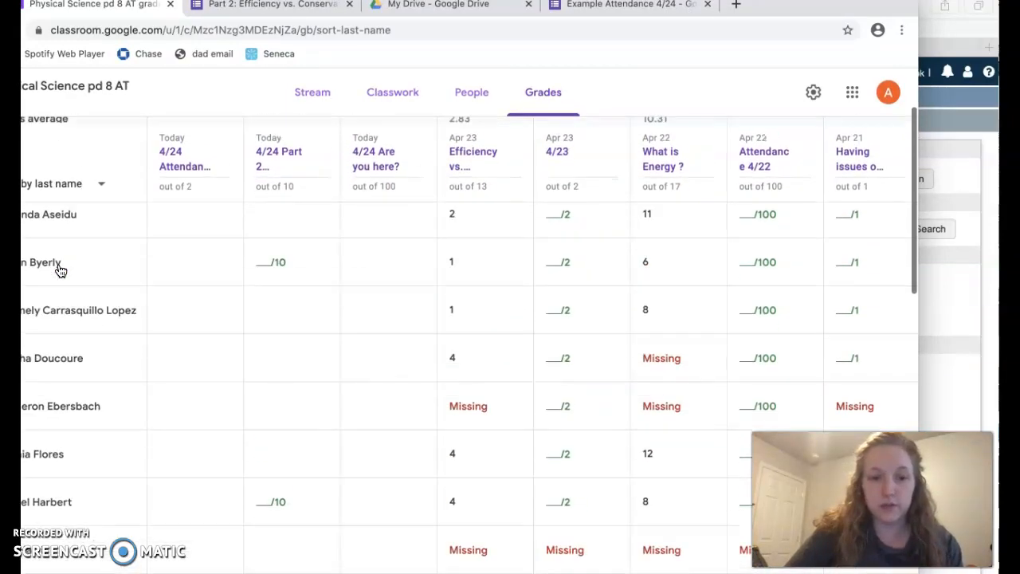
{"action": "scroll", "coordinate": [61, 270], "scroll_direction": "left", "scroll_amount": 5}
{"action": "left_click", "coordinate": [297, 200]}
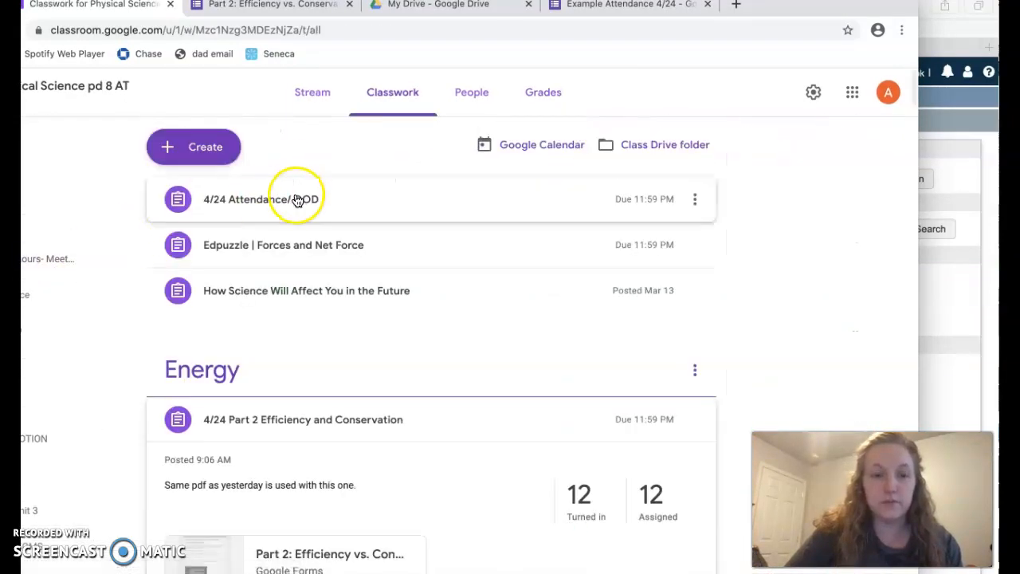
{"action": "left_click", "coordinate": [551, 100]}
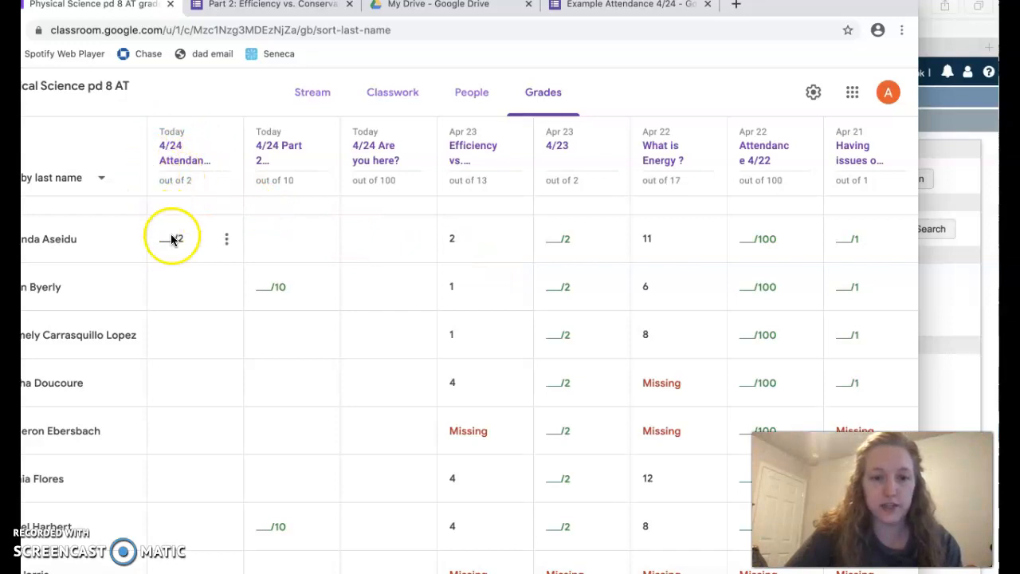
Step: Check the individual students' 4/23 attendance grade entries from the upper part of the class list
{"action": "left_click", "coordinate": [562, 239]}
{"action": "left_click", "coordinate": [538, 319]}
{"action": "left_click", "coordinate": [558, 285]}
{"action": "left_click", "coordinate": [567, 342]}
{"action": "left_click", "coordinate": [569, 379]}
{"action": "left_click", "coordinate": [570, 430]}
{"action": "left_click", "coordinate": [580, 480]}
{"action": "left_click", "coordinate": [567, 239]}
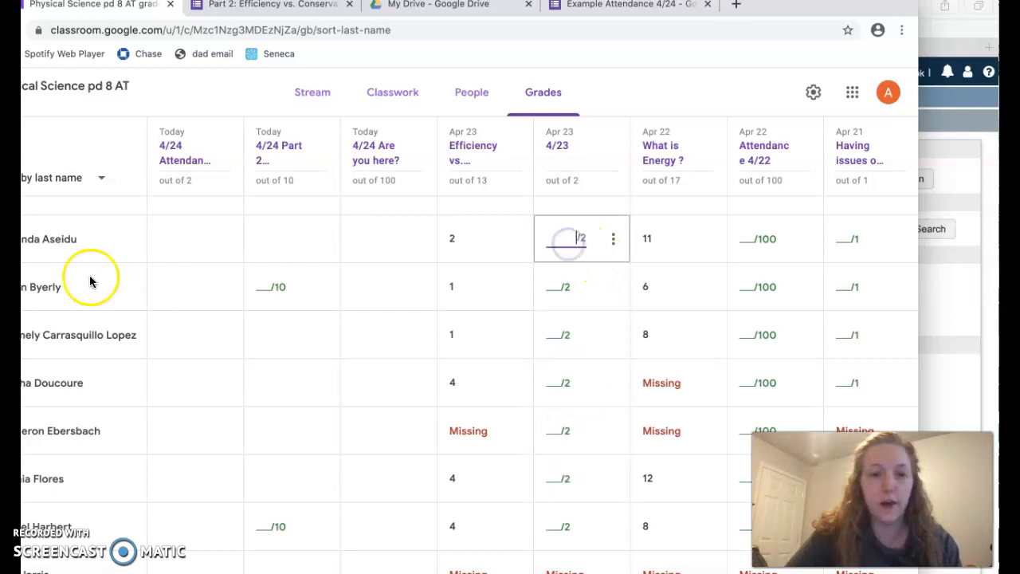
Step: Switch to the ProgressBook window, move it aside to uncover the Classroom grades, and return to Google Classroom
{"action": "left_click", "coordinate": [982, 108]}
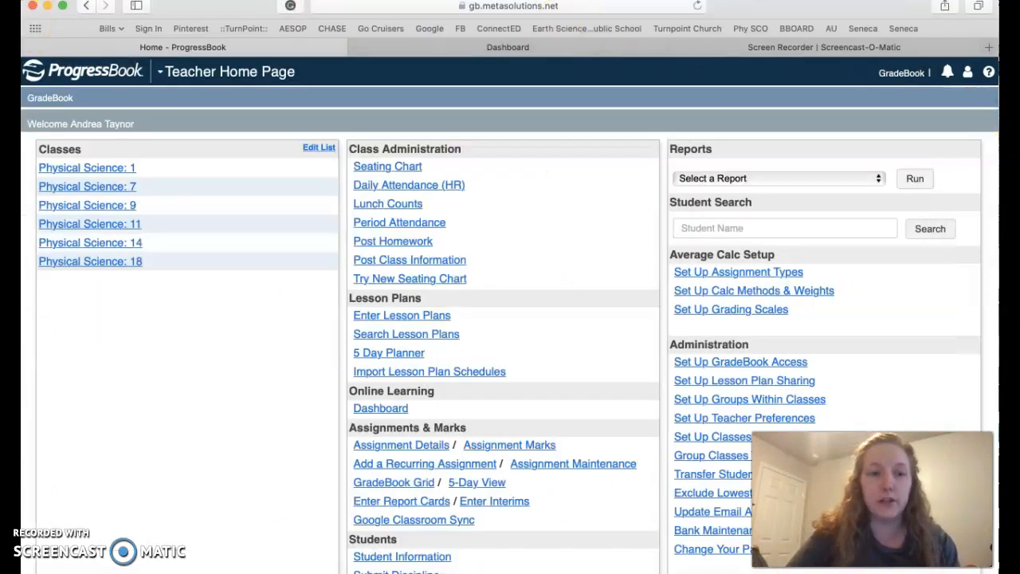
{"action": "left_click_drag", "start_coordinate": [160, 14], "coordinate": [497, 8]}
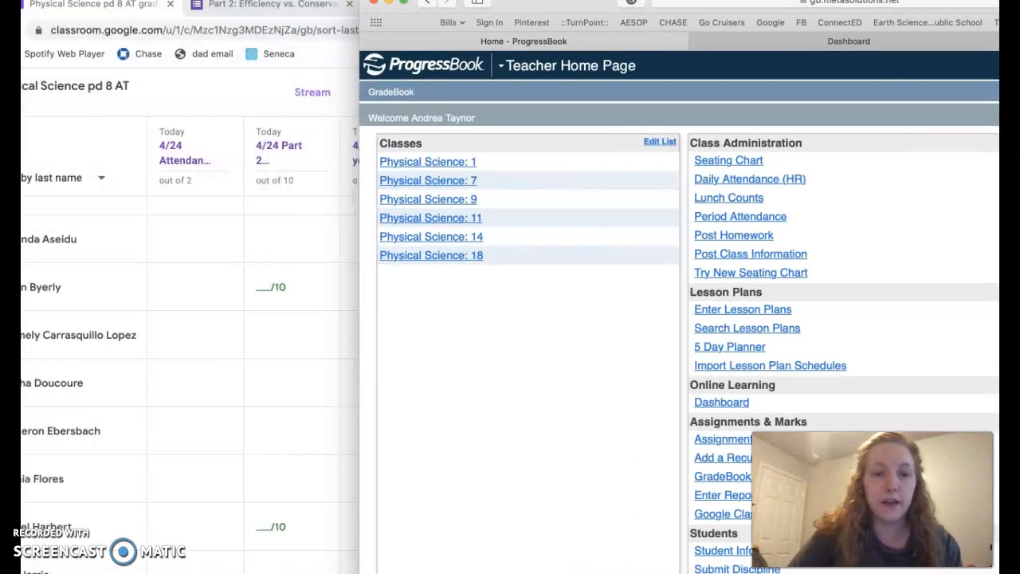
{"action": "left_click_drag", "start_coordinate": [361, 41], "coordinate": [729, 41]}
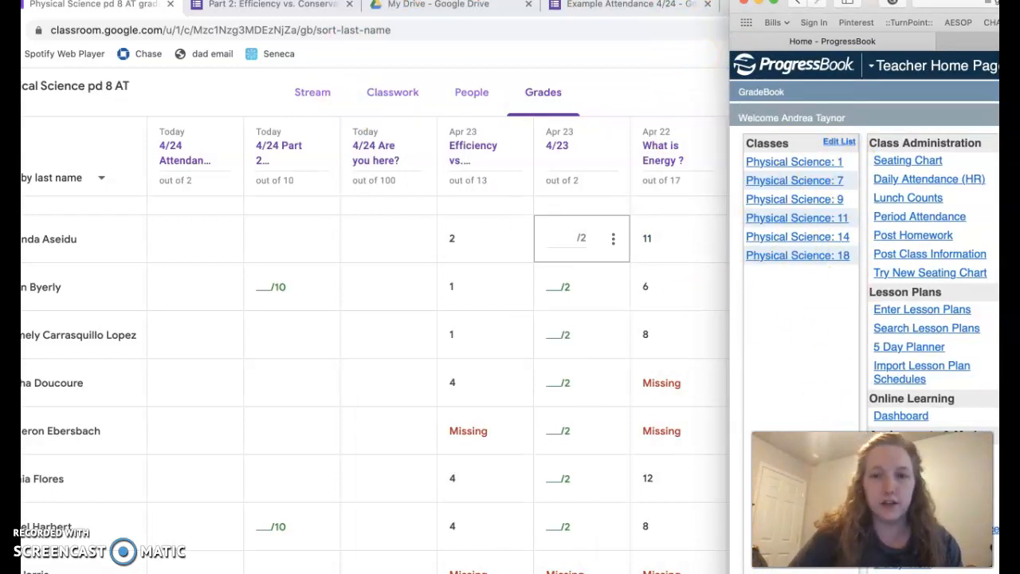
{"action": "left_click", "coordinate": [677, 1]}
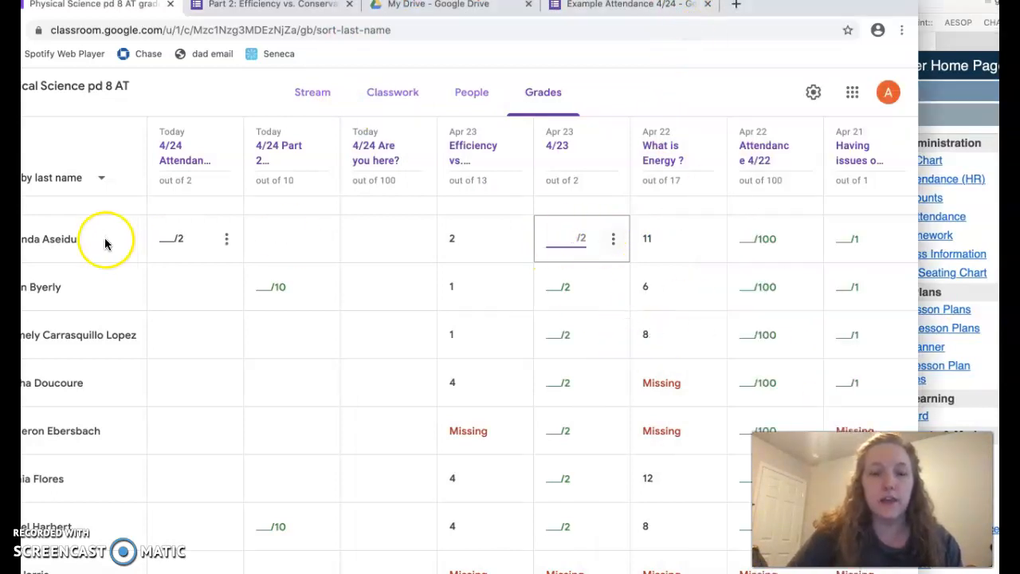
Step: Check the 4/23 grade entries of the students further down the class list
{"action": "scroll", "coordinate": [119, 279], "scroll_direction": "down", "scroll_amount": 10}
{"action": "left_click", "coordinate": [569, 255]}
{"action": "left_click", "coordinate": [550, 267]}
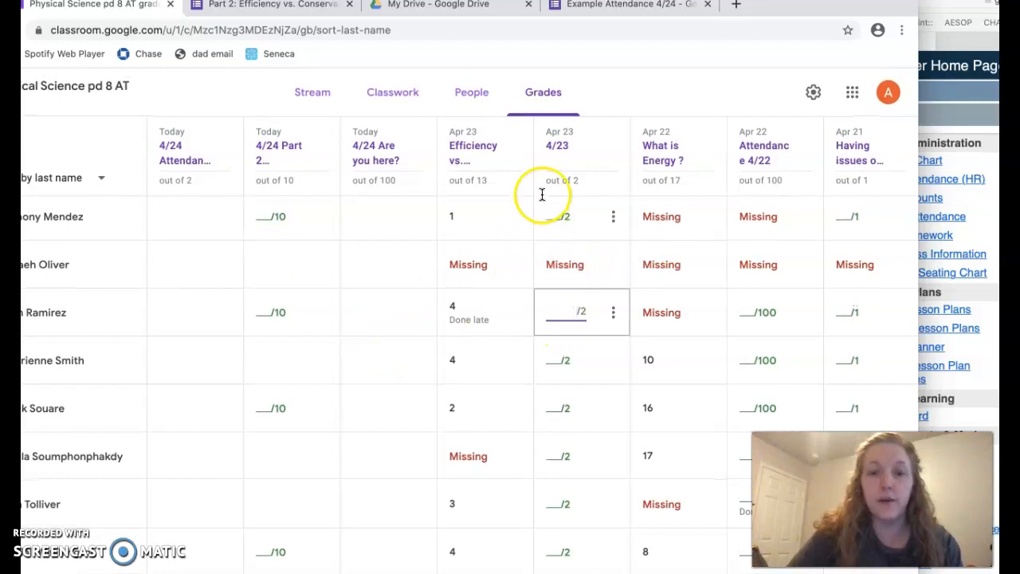
Step: View the student work for the 4/23 assignment and return to the class's grades
{"action": "left_click", "coordinate": [567, 150]}
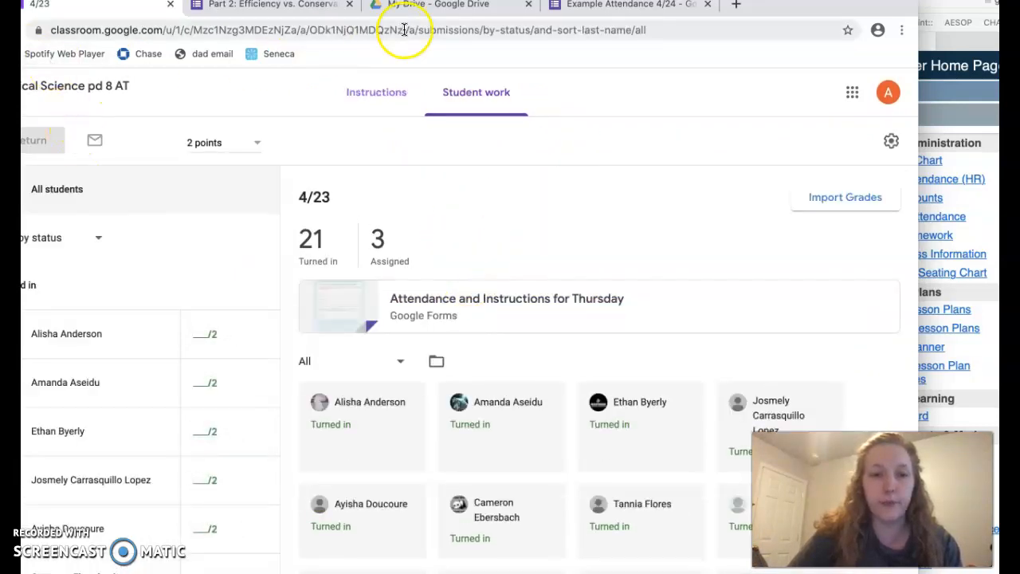
{"action": "left_click", "coordinate": [48, 86]}
{"action": "left_click", "coordinate": [572, 96]}
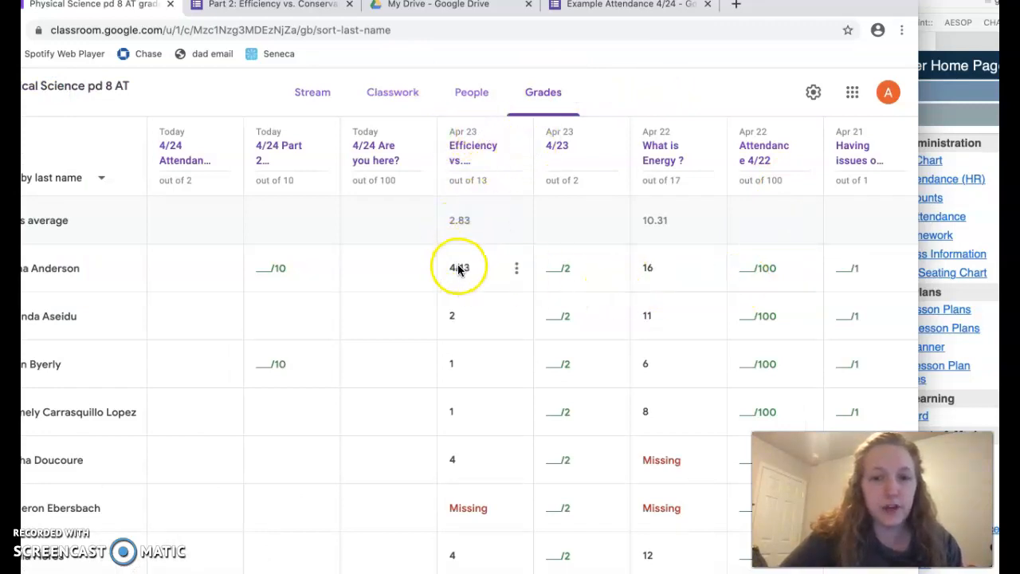
Step: Review the Efficiency vs. grades down the class list and compare the late submission with that student's 4/23 entry
{"action": "scroll", "coordinate": [470, 518], "scroll_direction": "down", "scroll_amount": 3}
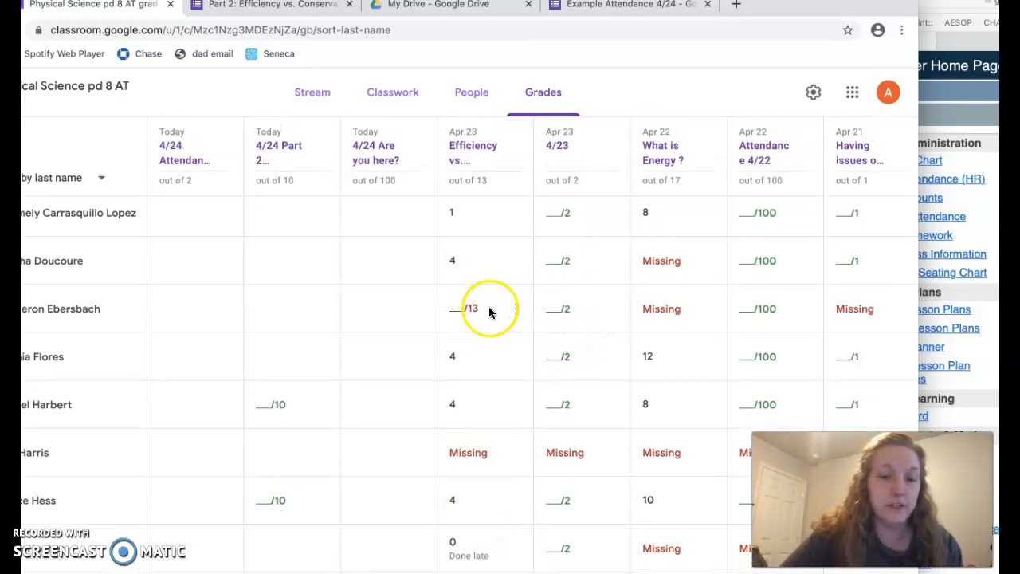
{"action": "scroll", "coordinate": [489, 294], "scroll_direction": "down", "scroll_amount": 5}
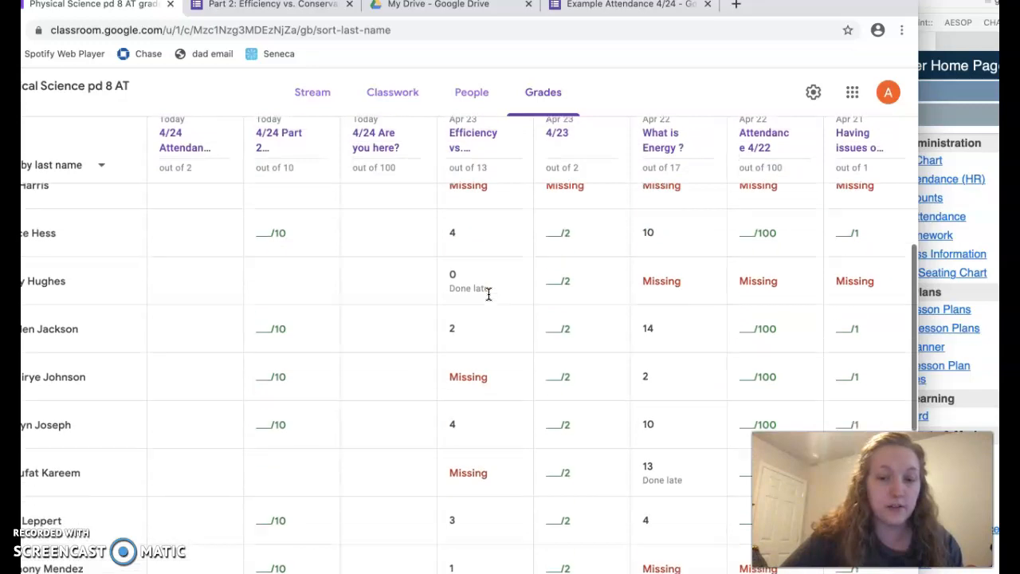
{"action": "scroll", "coordinate": [488, 294], "scroll_direction": "down", "scroll_amount": 3}
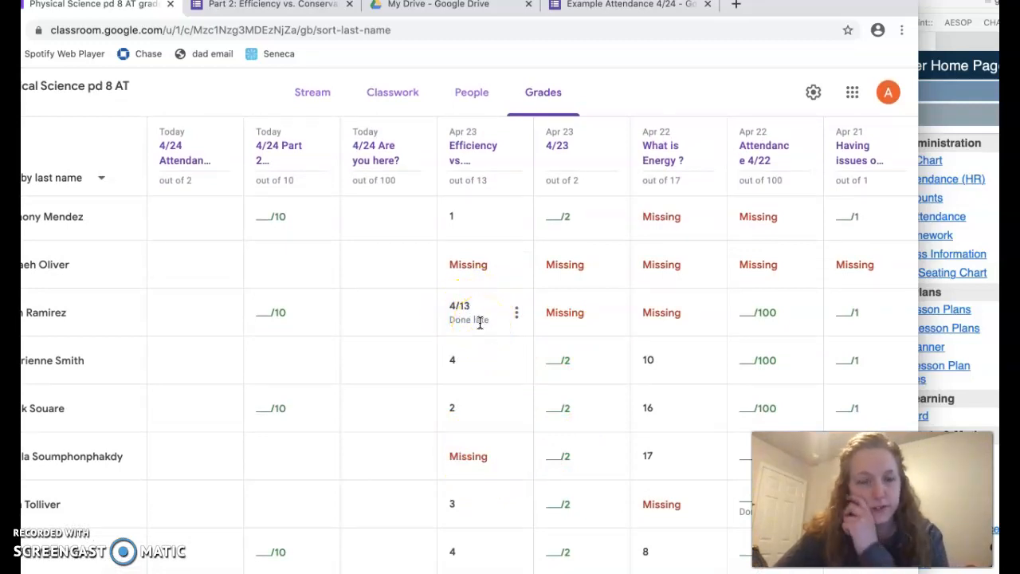
{"action": "left_click", "coordinate": [556, 316]}
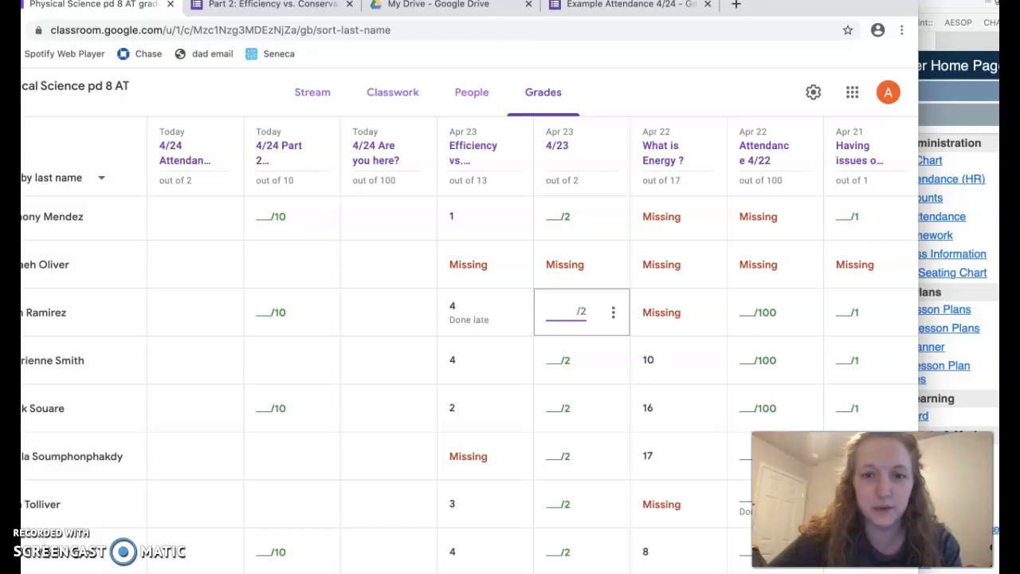
{"action": "left_click", "coordinate": [607, 66]}
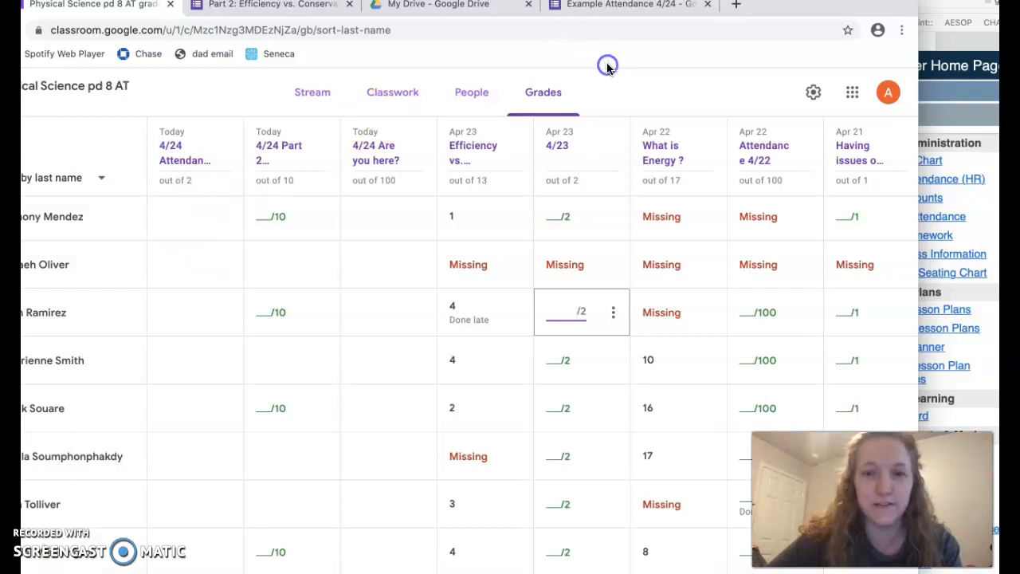